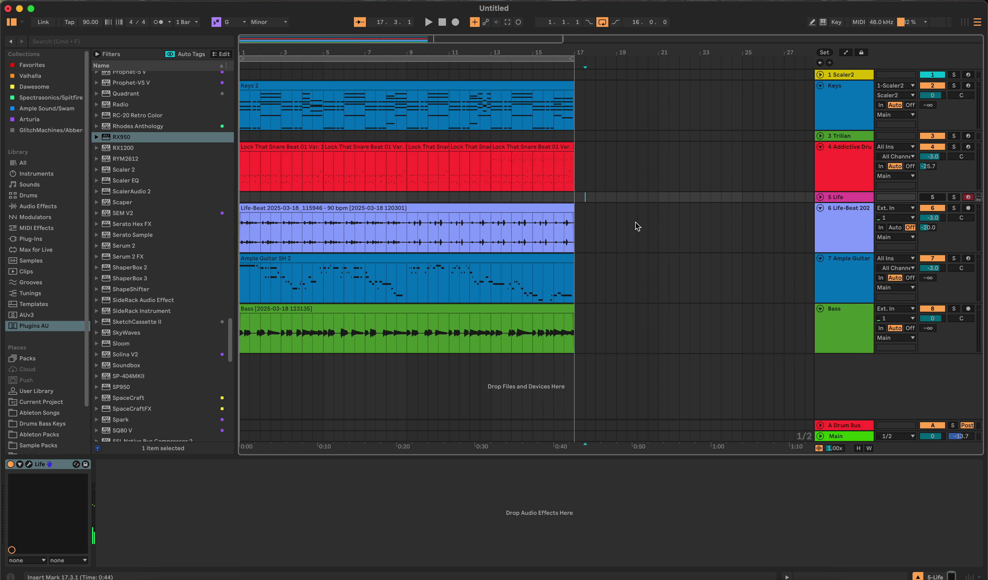
- Solo the Life-Beat audio track, play its clip from the beginning to audition it, and stop playback
left_click(954, 208)
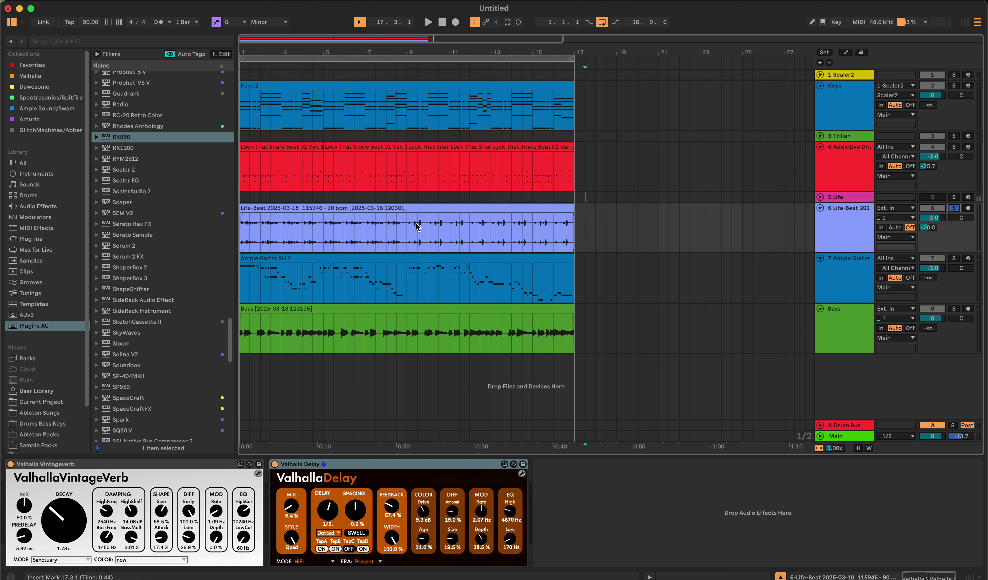
left_click(405, 209)
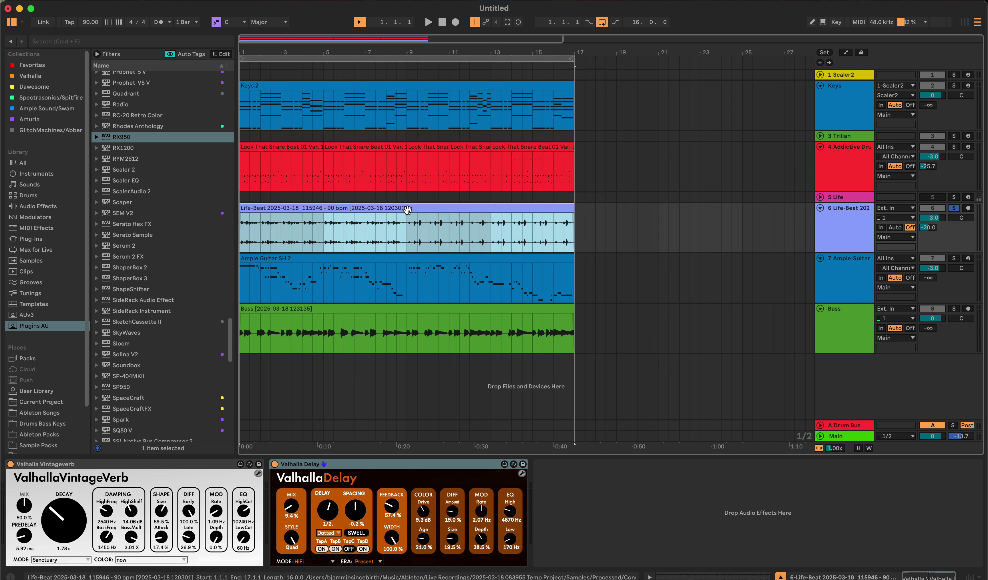
key("space")
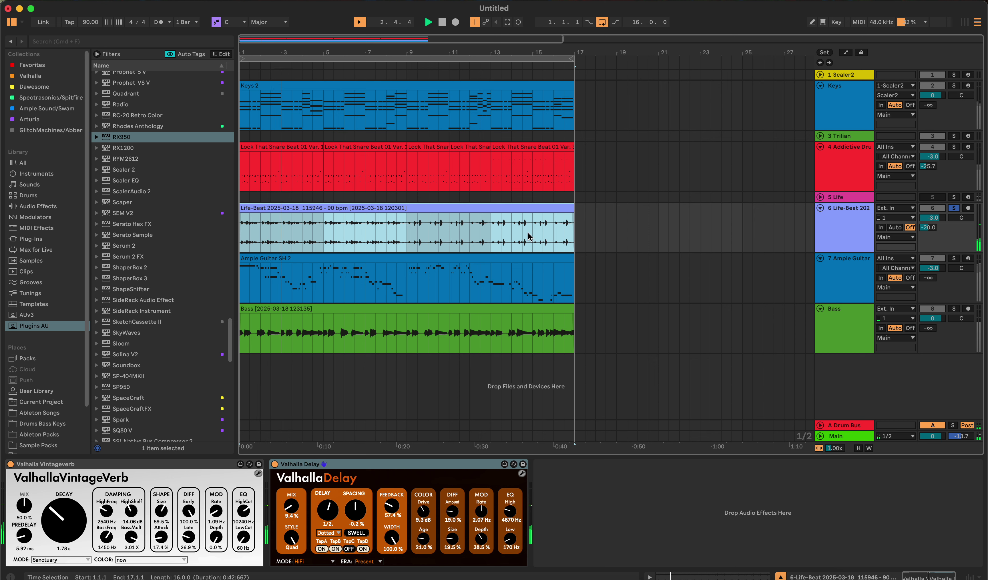
left_click(411, 223)
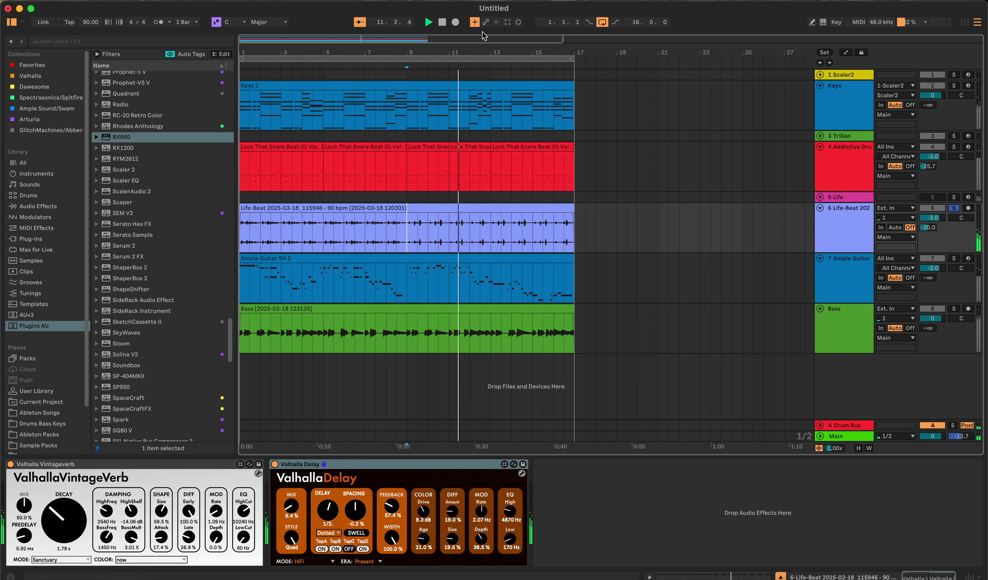
left_click(442, 22)
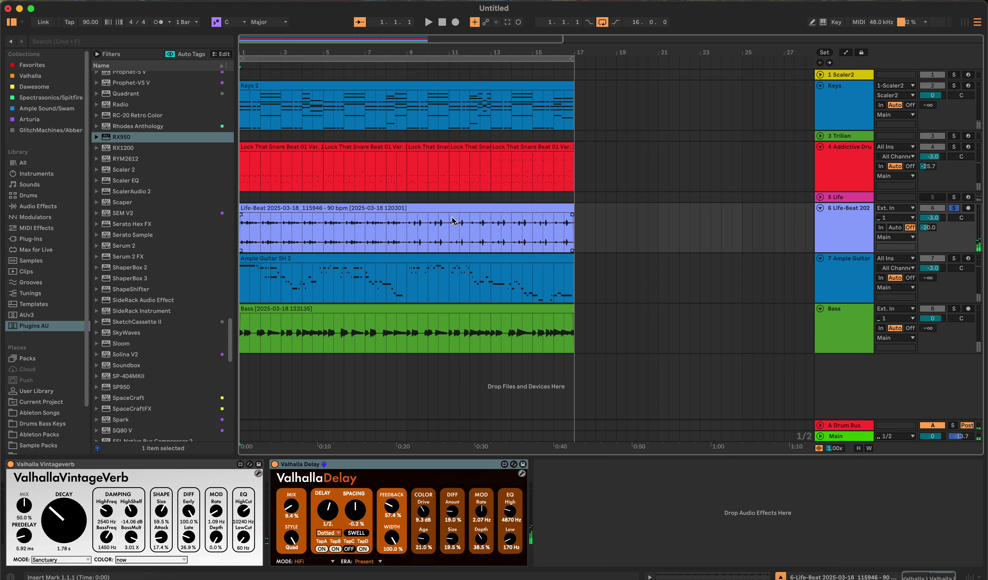
- Unsolo the Life-Beat track, solo the Addictive Drums track, and play its first clip from bar 1
left_click(951, 210)
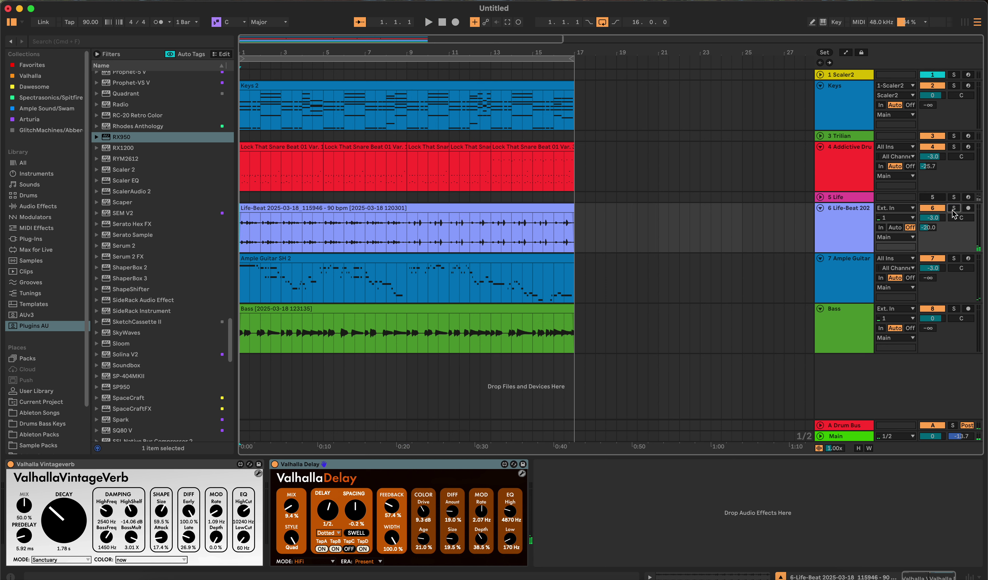
left_click(953, 147)
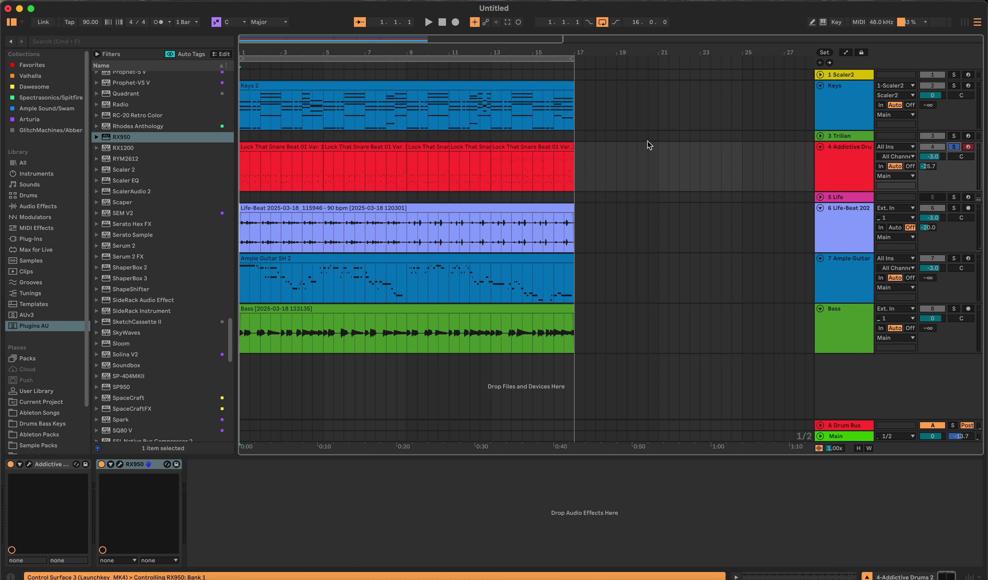
left_click(292, 158)
left_click(287, 147)
key("space")
scroll(276, 129, "right", 3)
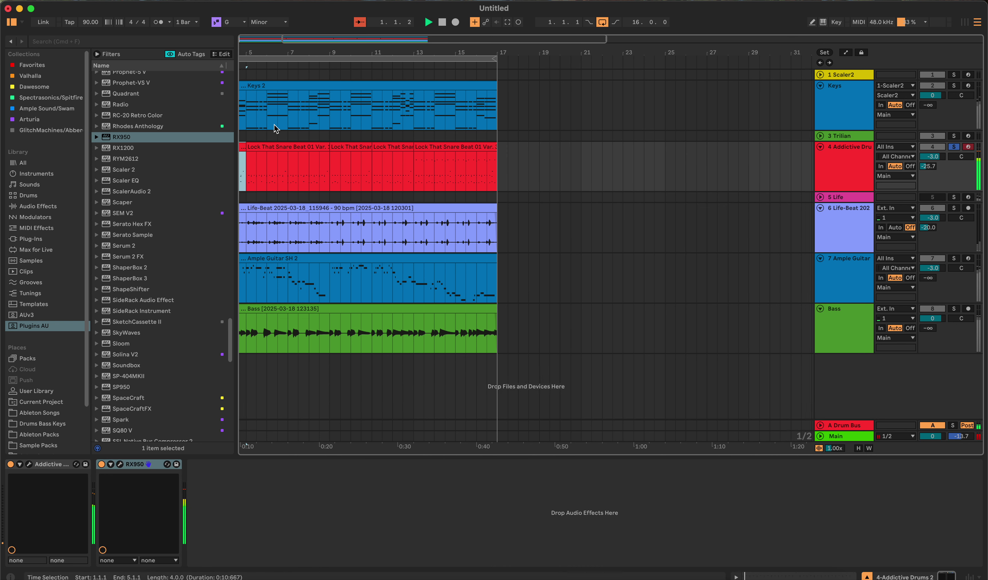
scroll(338, 196, "left", 5)
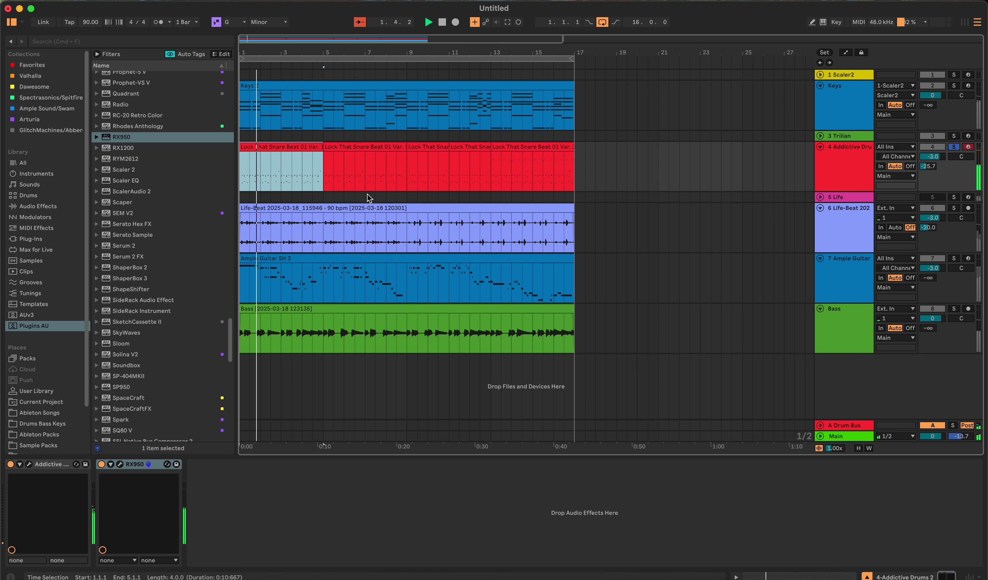
- Solo the Life-Beat and Addictive Drums tracks together, set the Life-Beat volume to -6.0 dB during playback, and stop
left_click(954, 208)
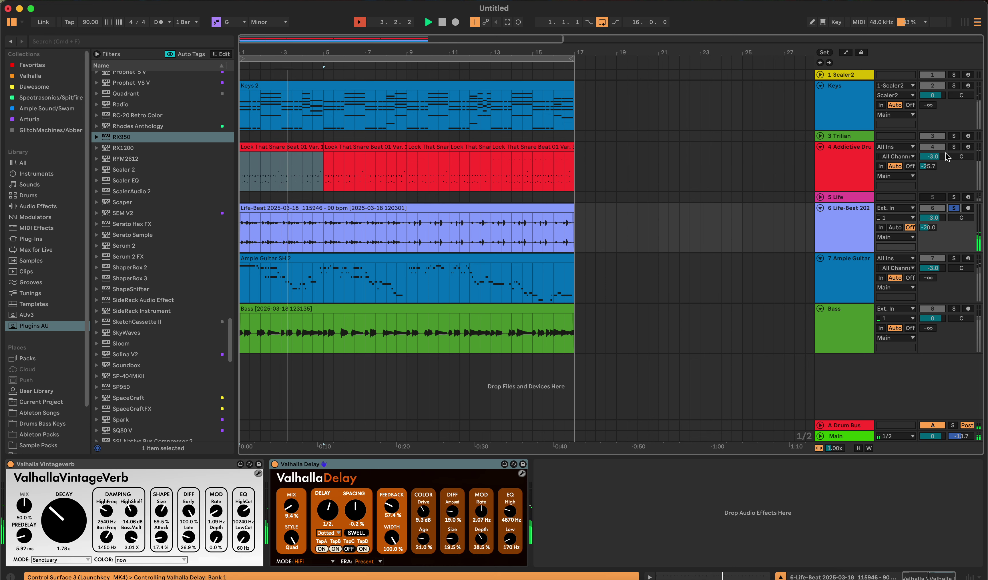
left_click(953, 146)
left_click(837, 158)
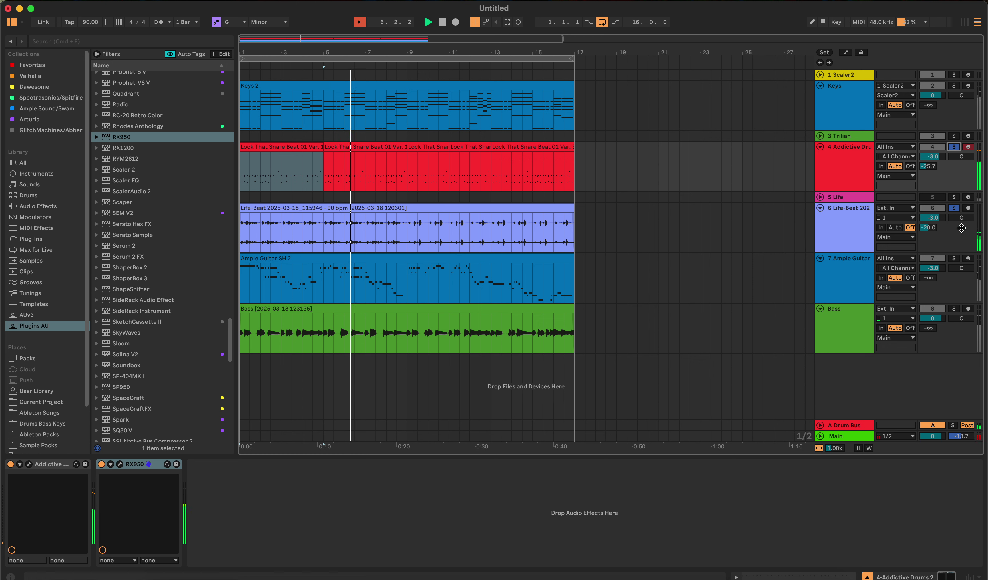
mouse_move(932, 218)
left_mouse_down()
mouse_move(932, 233)
mouse_move(936, 225)
left_mouse_up()
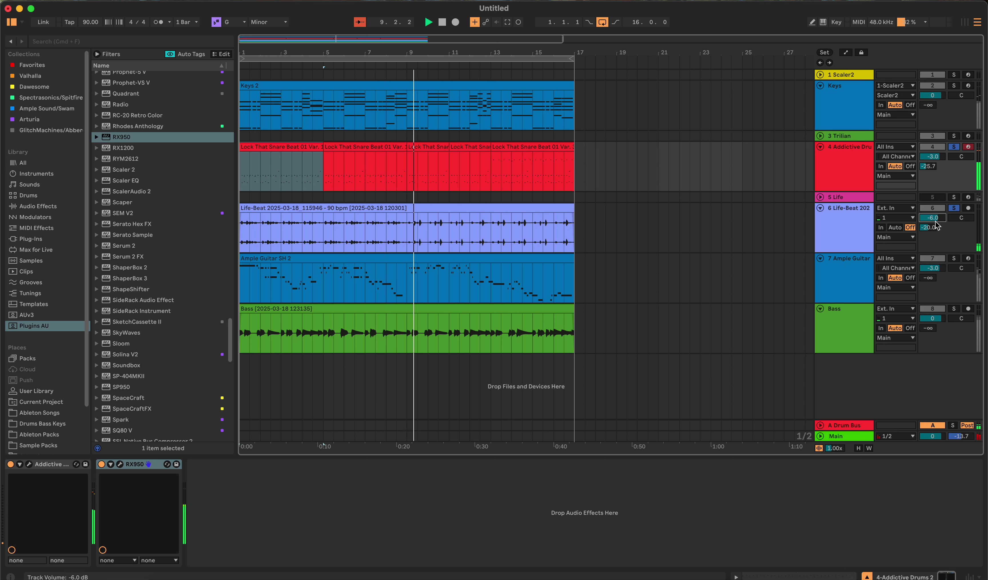
left_click(510, 224)
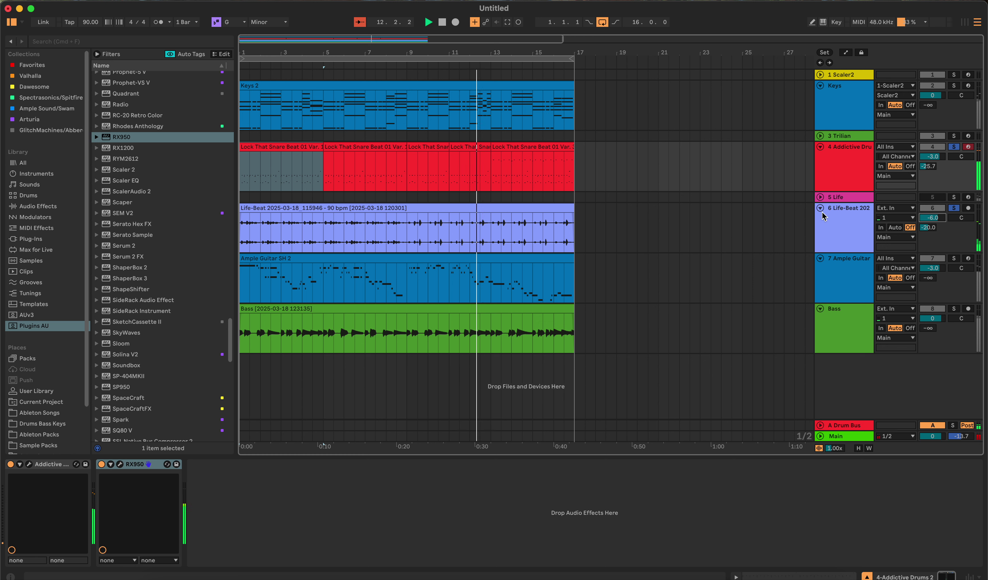
key("space")
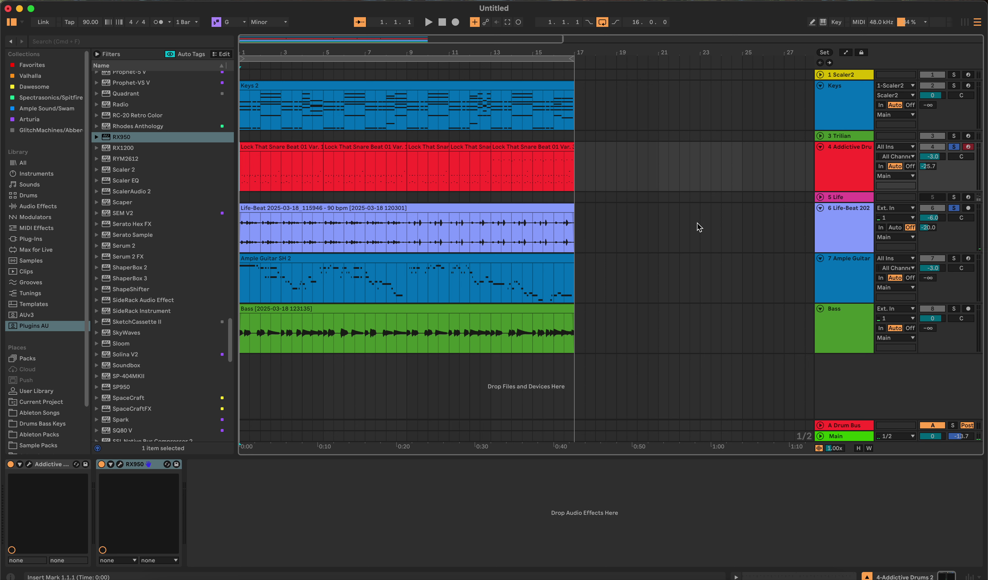
- Delete the Trilian track from the arrangement
left_click(848, 135)
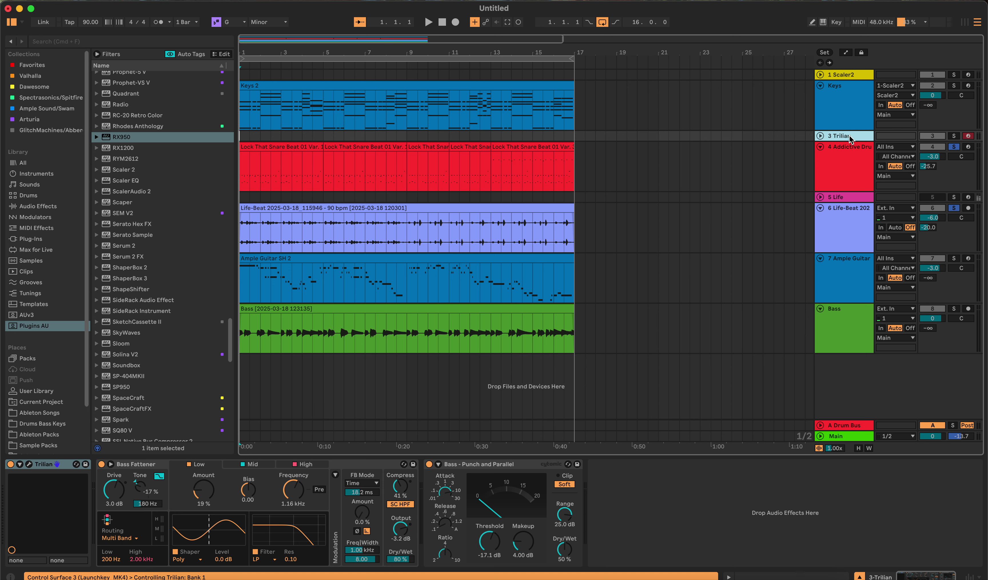
key("Delete")
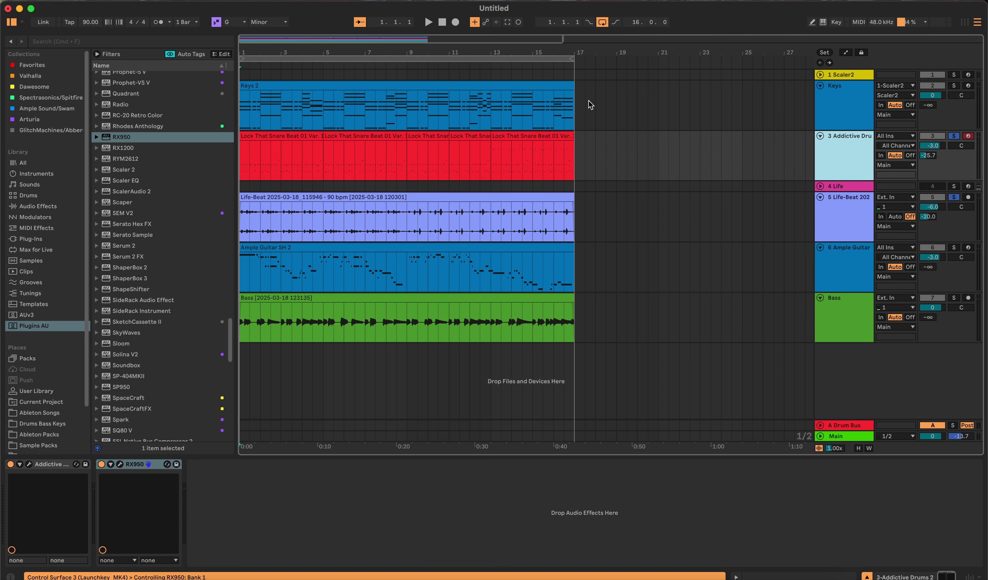
- Open the Rhodes Anthology instrument on the Keys track to view its preset and settings, and close it
left_click(573, 99)
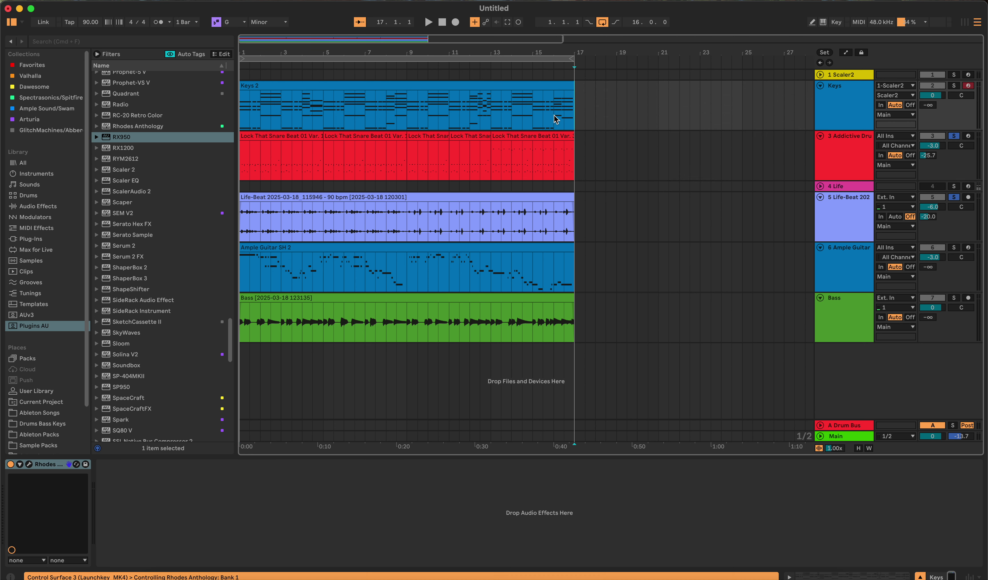
left_click(29, 465)
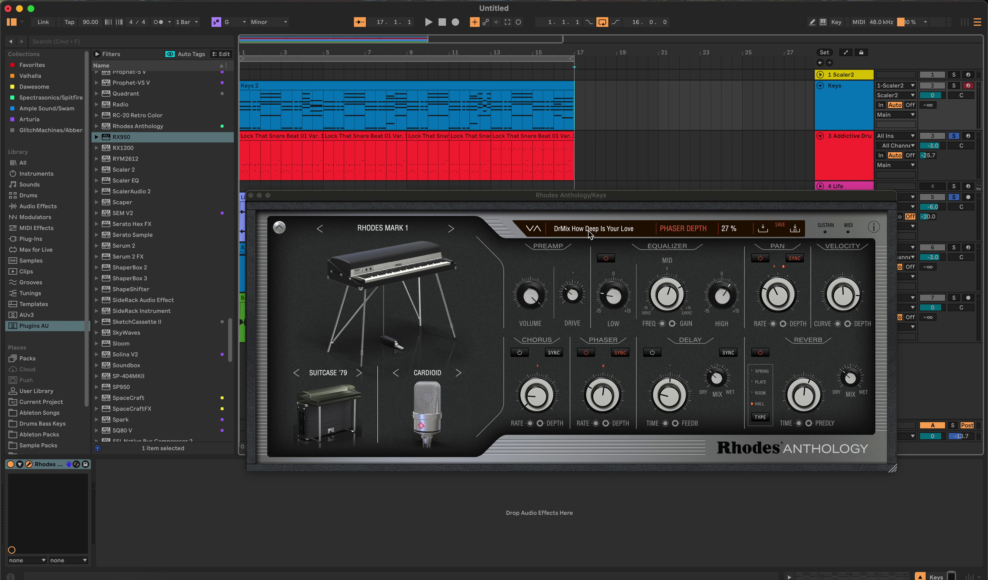
left_click(250, 195)
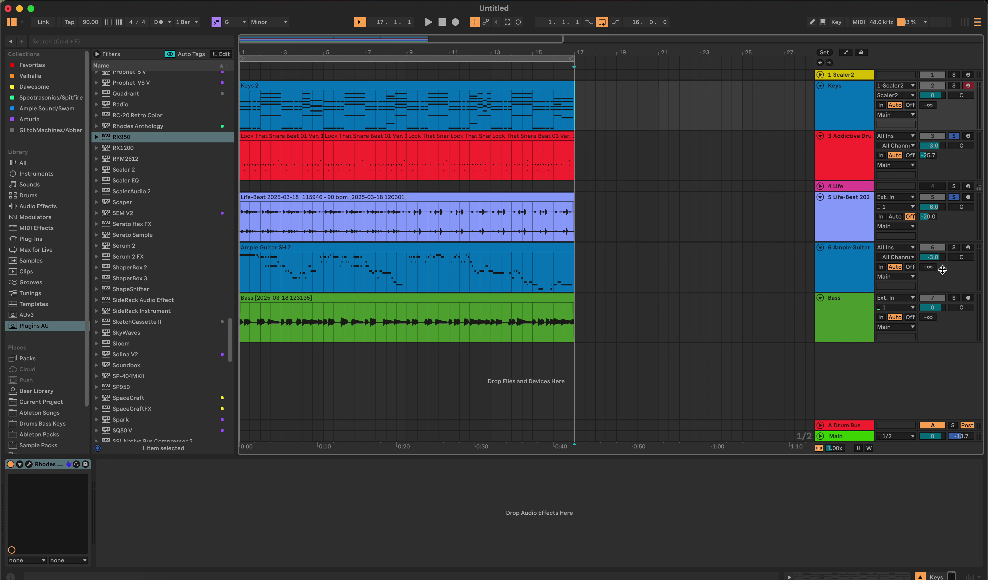
- Clear the solos, mute the Ample Guitar and Bass tracks, and play the remaining tracks briefly from the beginning
left_click(955, 197)
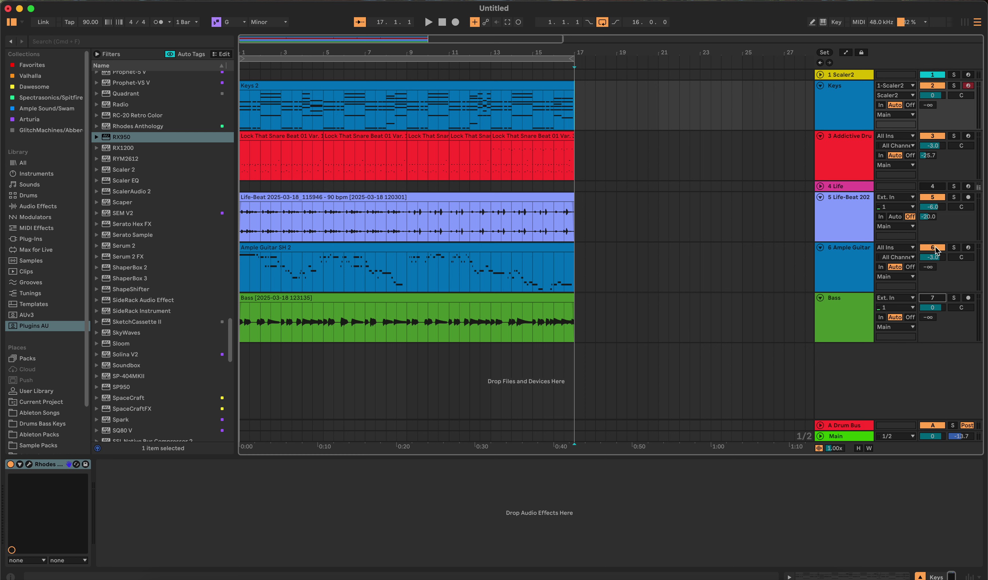
left_click(936, 249)
left_click(442, 22)
left_click(428, 23)
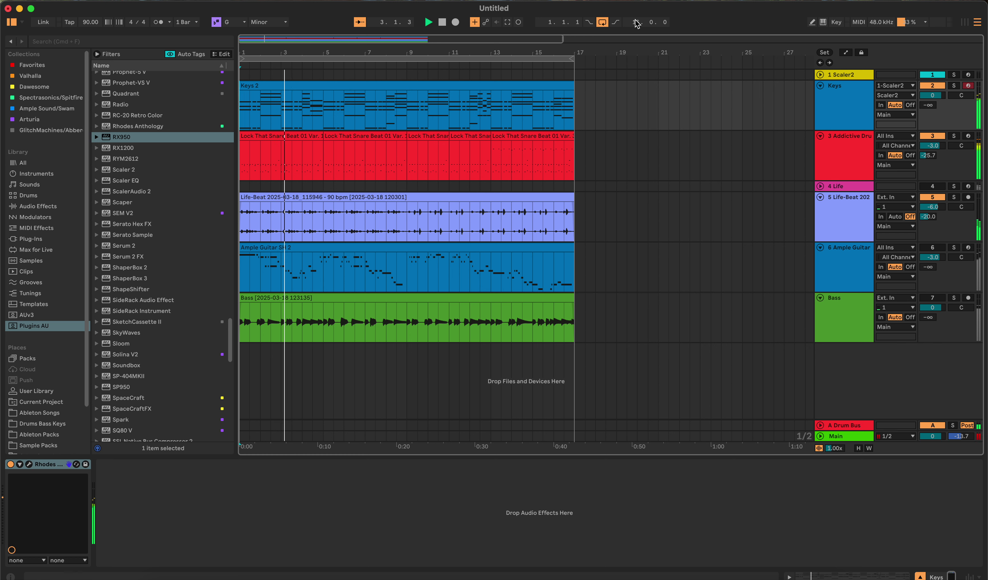
left_click(442, 22)
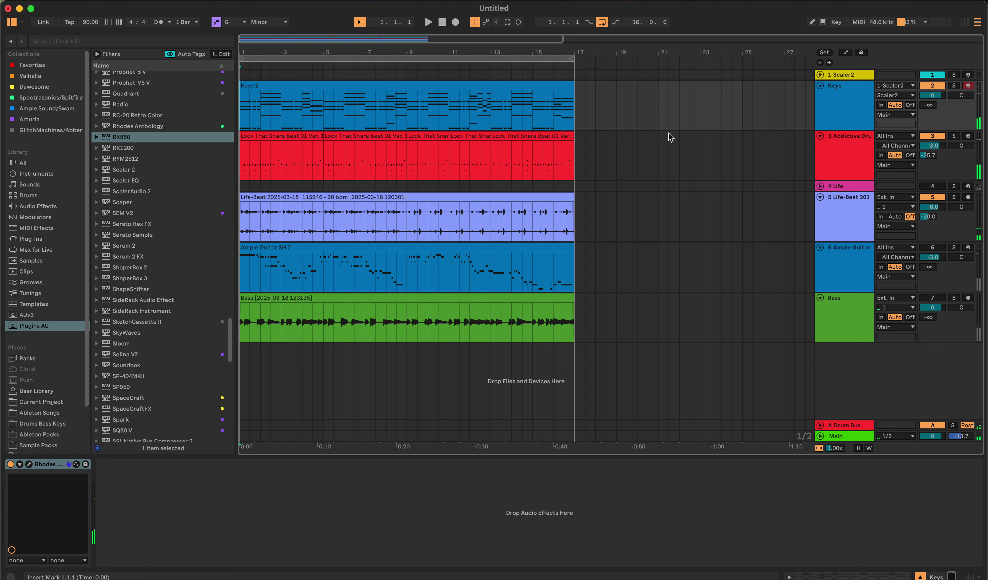
- Open the Scaler 2 plug-in on the Scaler2 track to view its chord progression, and close it
left_click(543, 75)
left_click(29, 463)
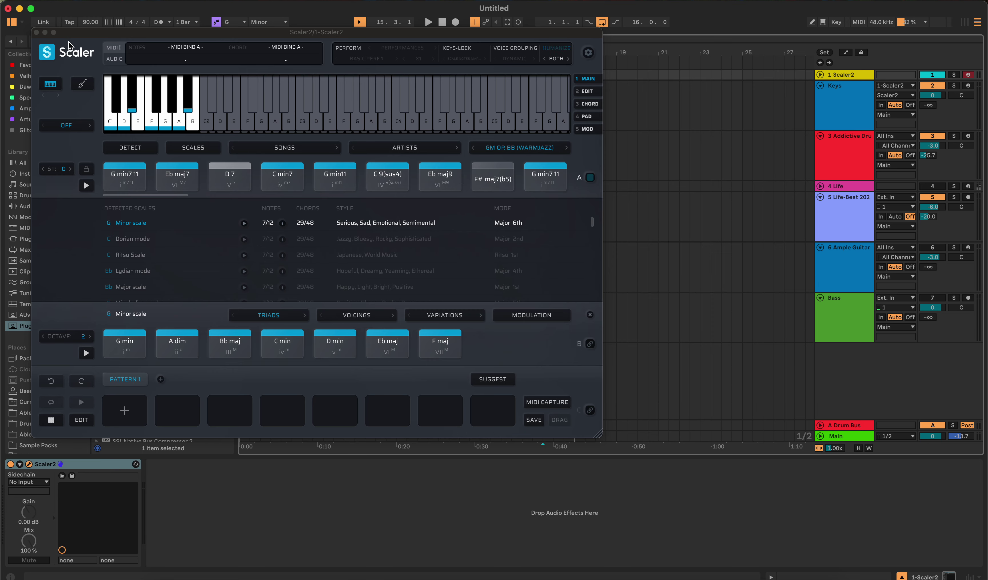
left_click(36, 33)
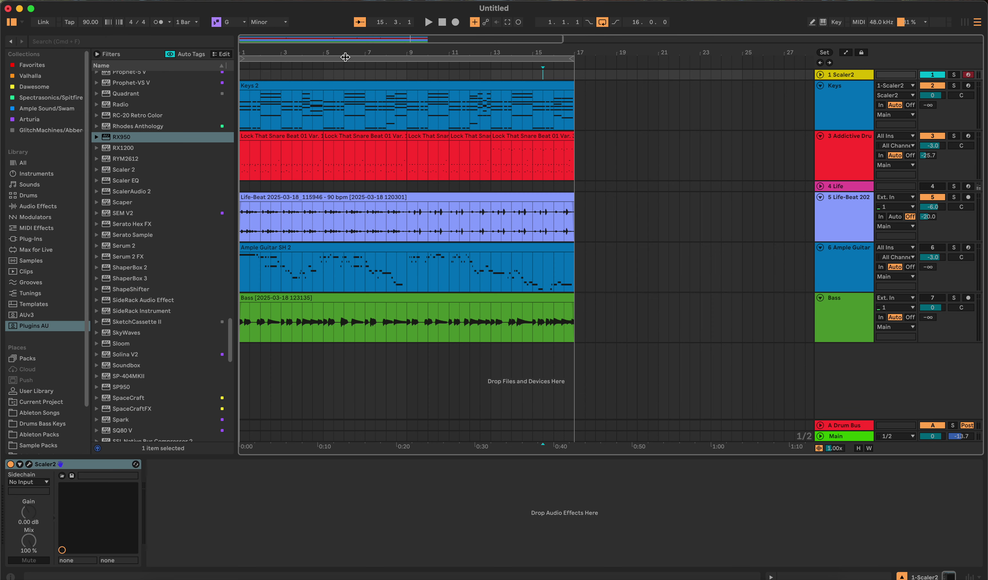
- Select the Keys 2 clip, play it with the drums and Life-Beat from bar 1, and stop playback
left_click(353, 85)
key("space")
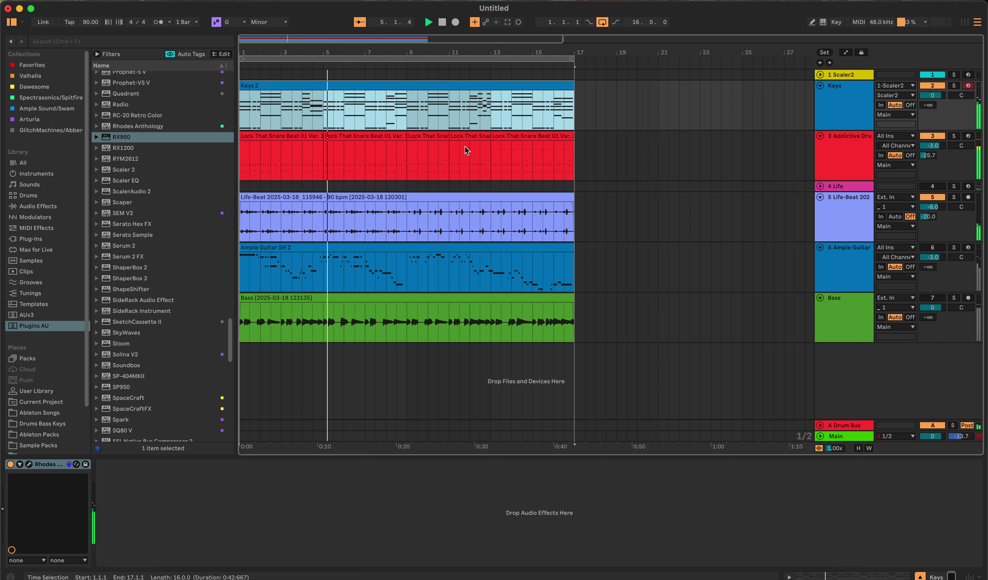
left_click(442, 22)
left_click(442, 22)
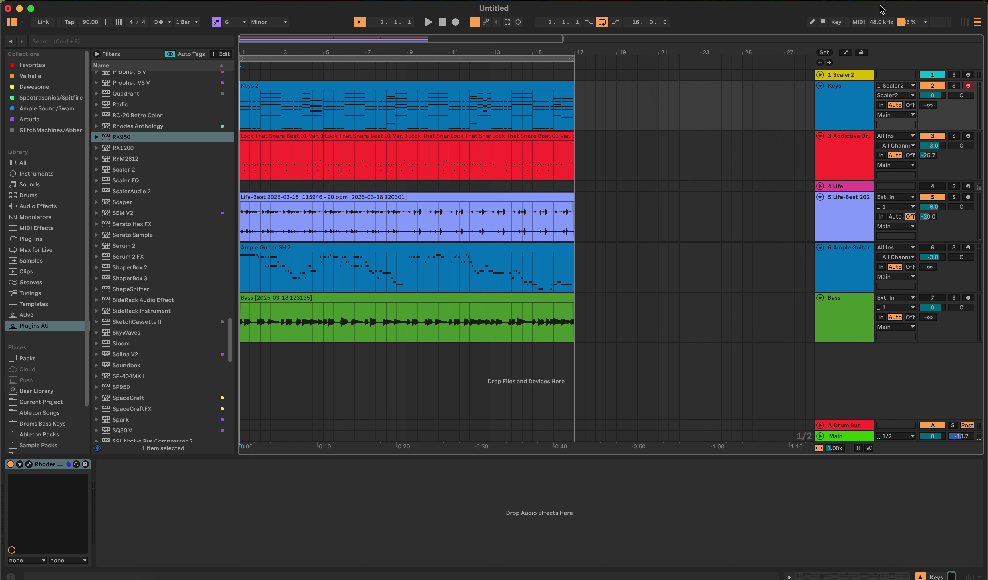
- Reopen Scaler 2, turn on Humanize with the mode kept at Both, and close the plug-in
left_click(584, 76)
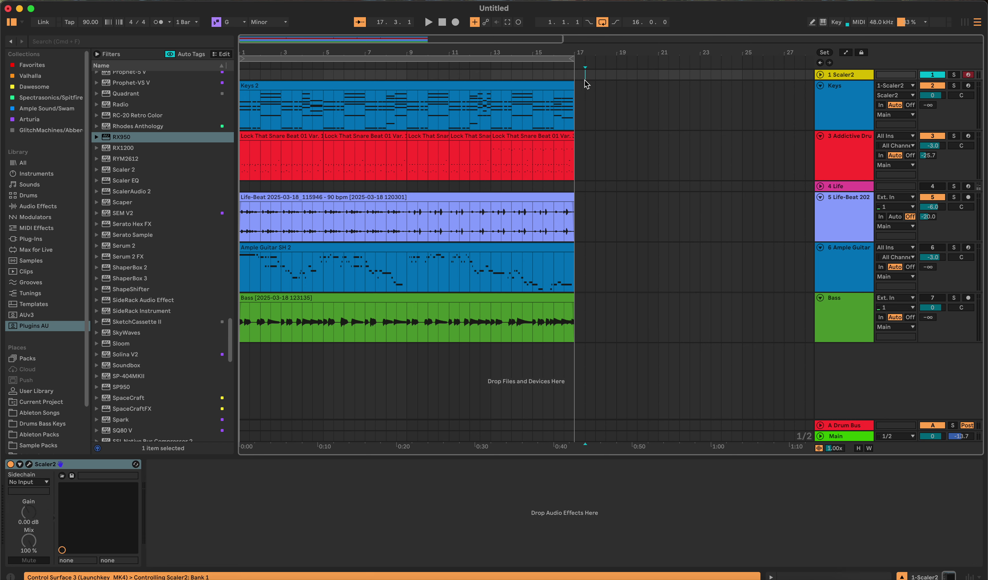
left_click(28, 465)
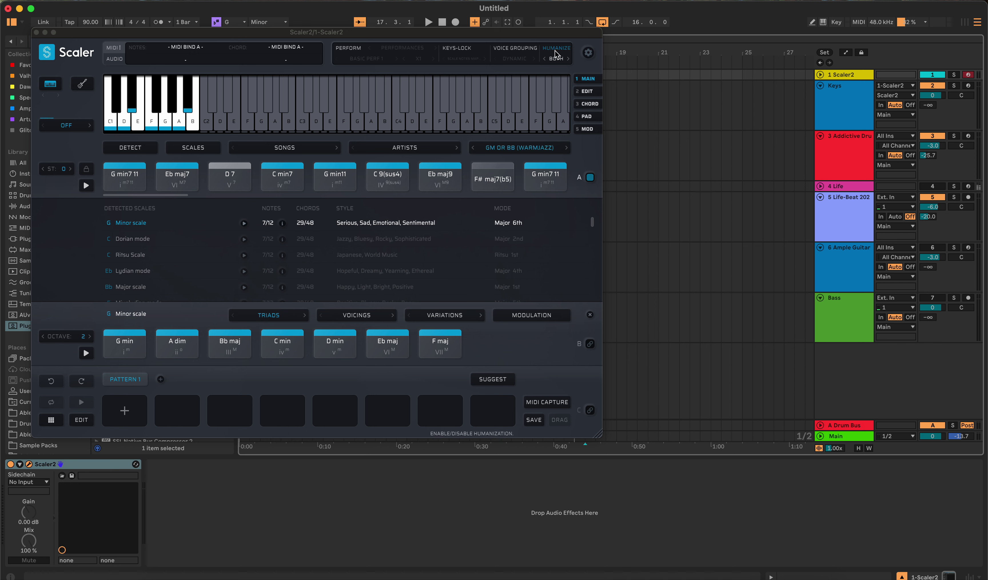
left_click(564, 62)
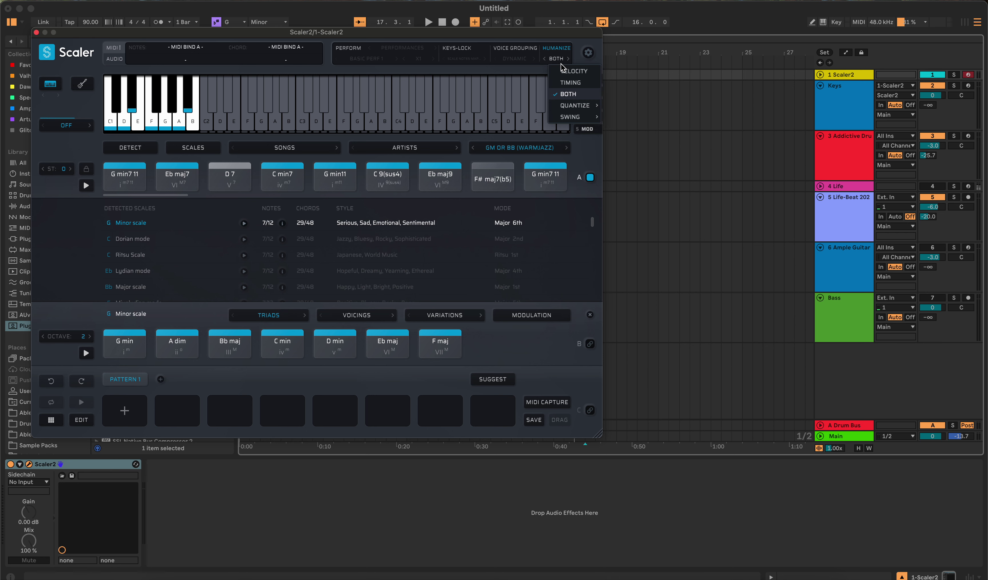
left_click(578, 44)
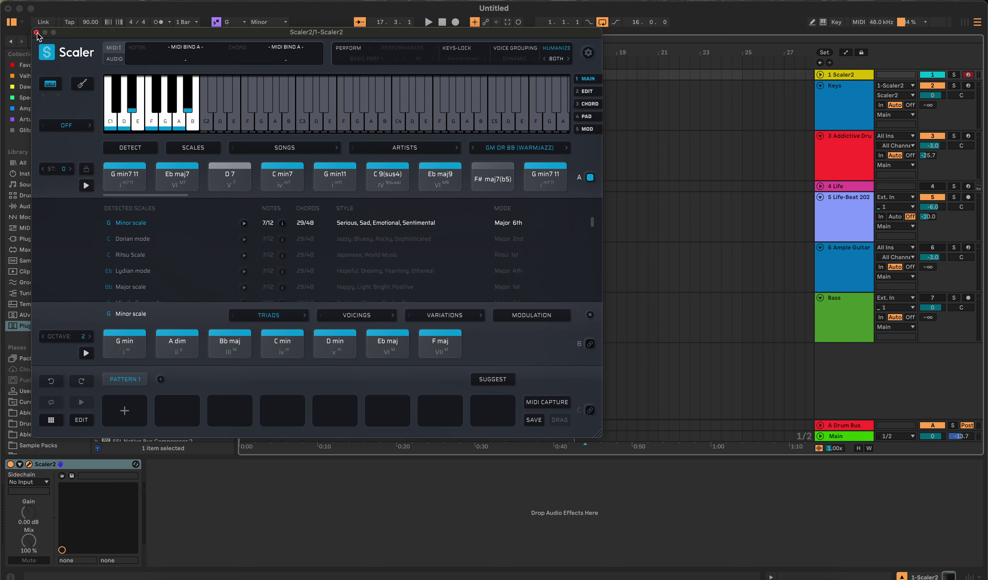
left_click(37, 32)
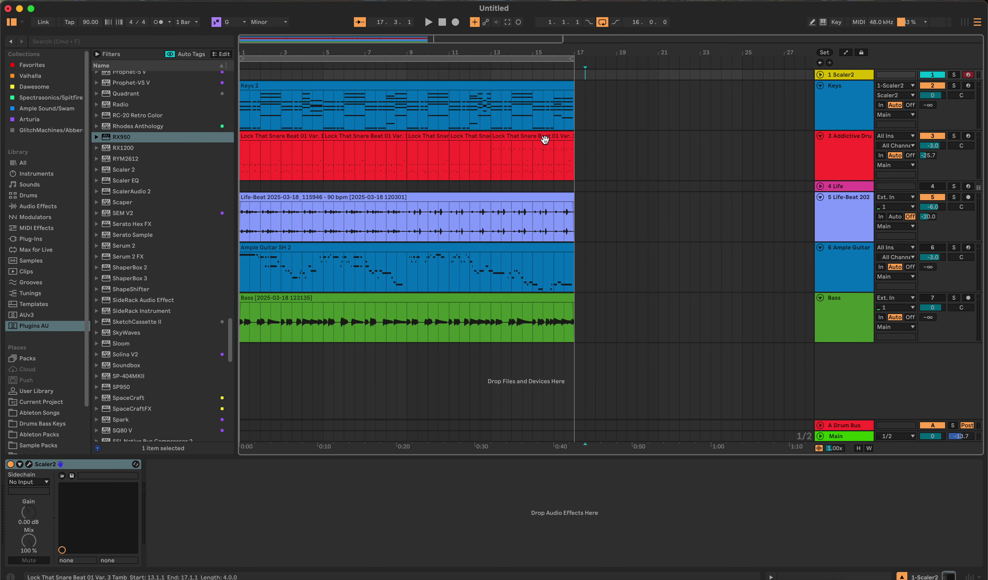
- Open the Keys 2 clip's notes to examine their timing and velocities, and return to the track's devices
left_click(518, 85)
double_click(518, 85)
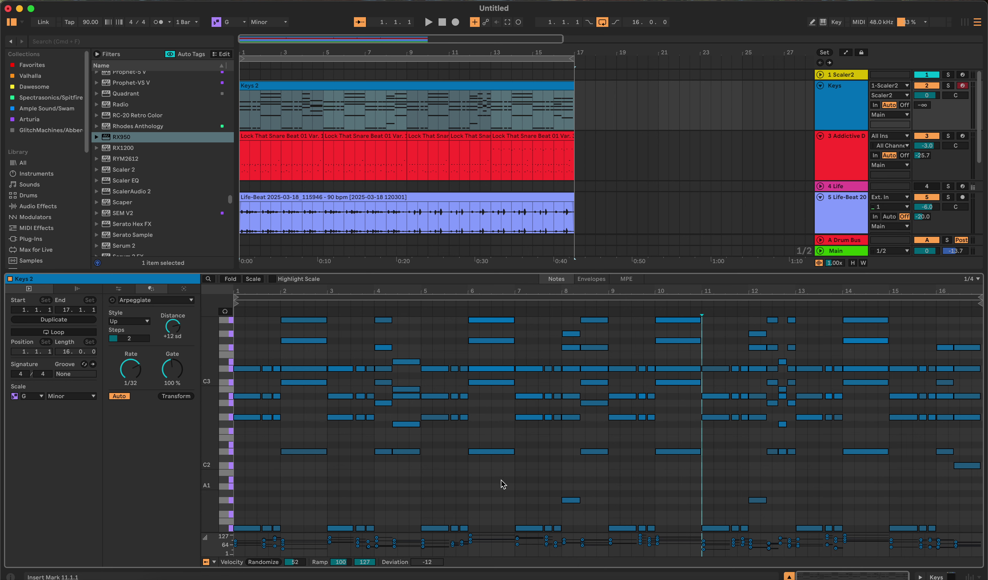
key("shift+Tab")
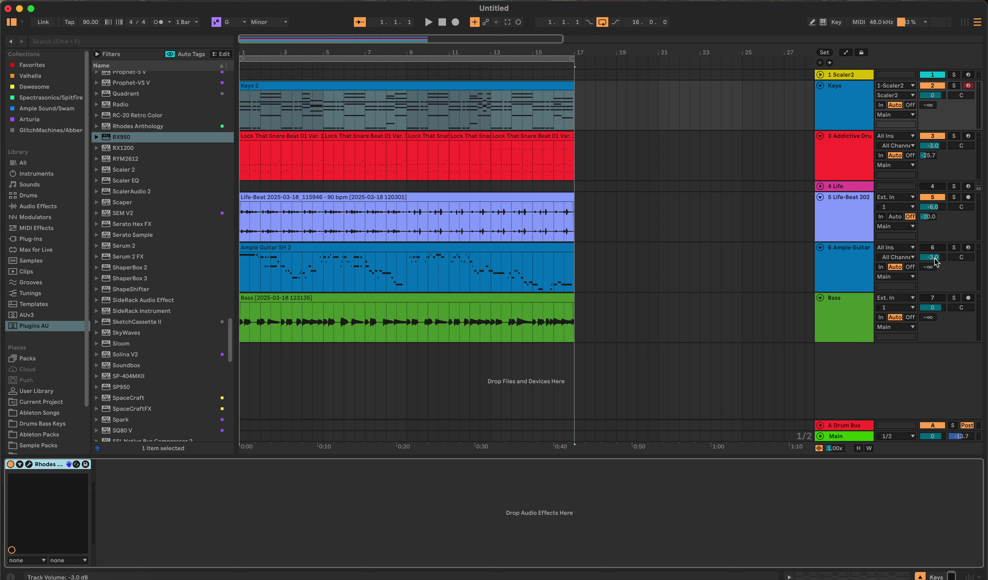
- Unmute the Bass track and play the arrangement from bar 1 with keys, drums and Life-Beat
left_click(932, 297)
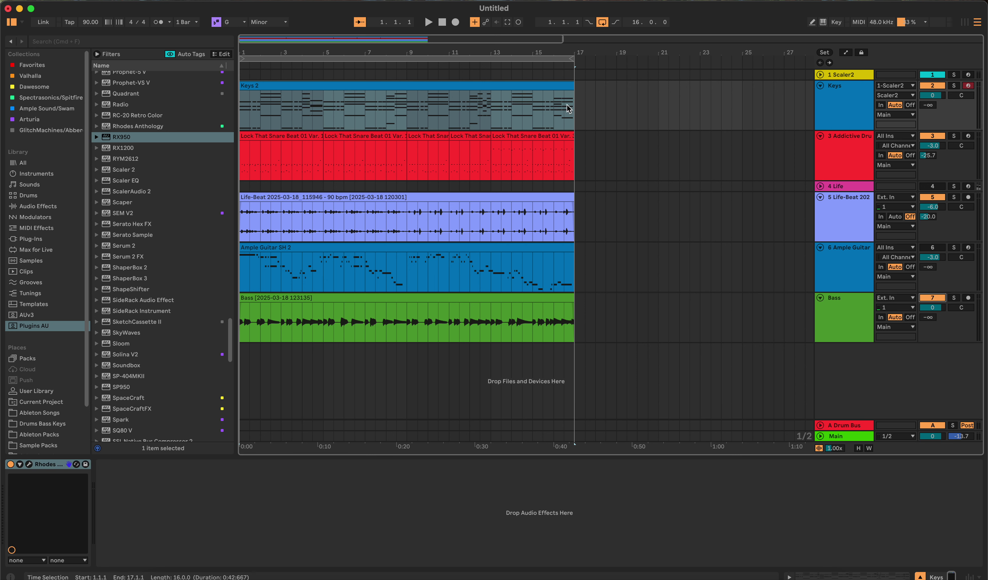
left_click(429, 22)
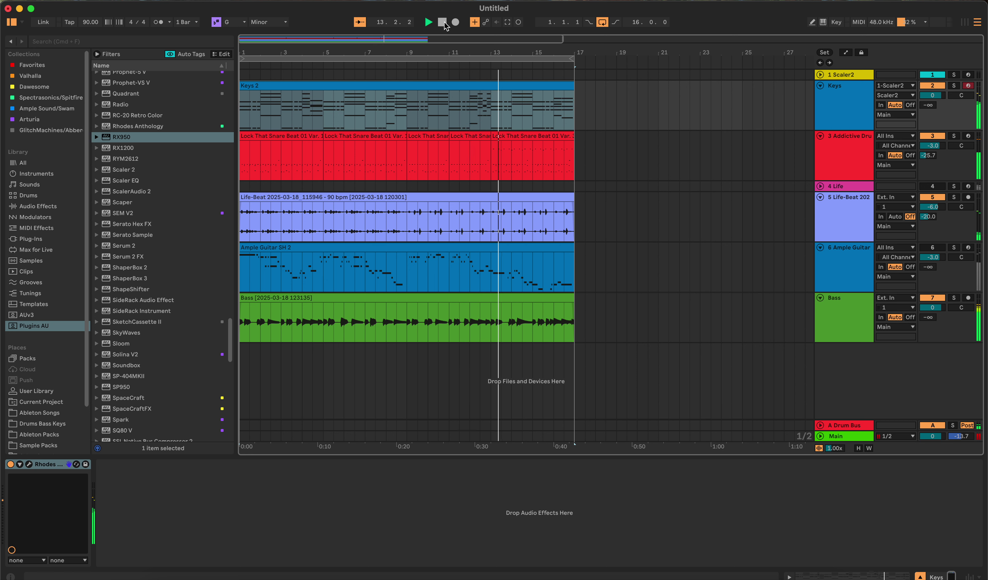
- Stop playback and inspect the Bass track's UADx LA-2A, UADx 1176 and Haaze 2 plug-in settings, closing each one
left_click(444, 22)
left_click(445, 22)
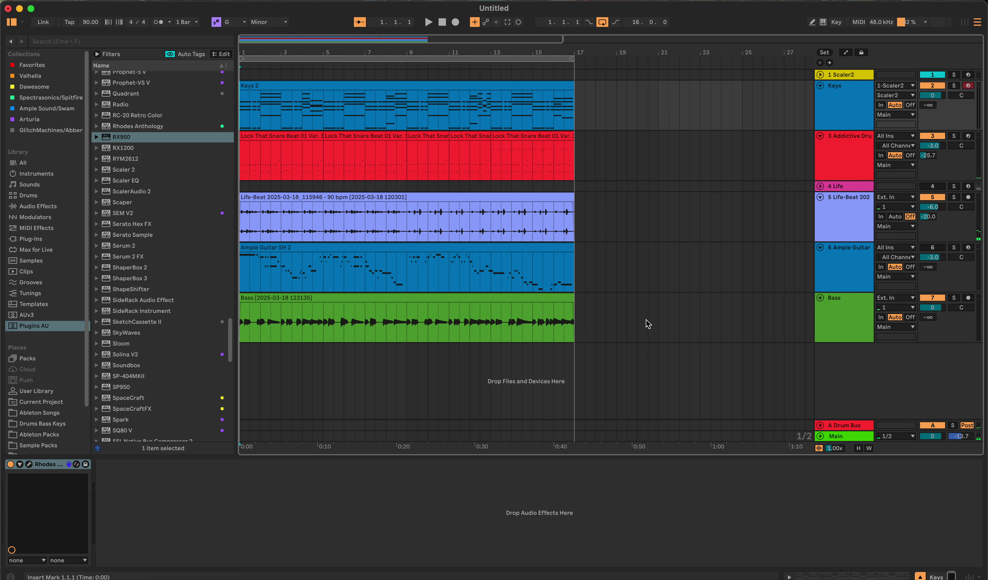
left_click(585, 318)
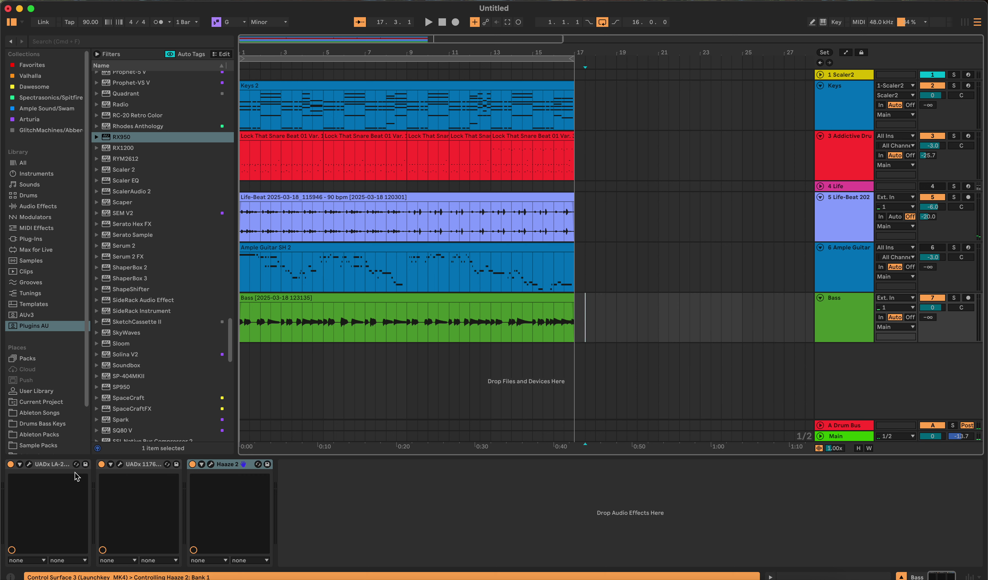
left_click(30, 464)
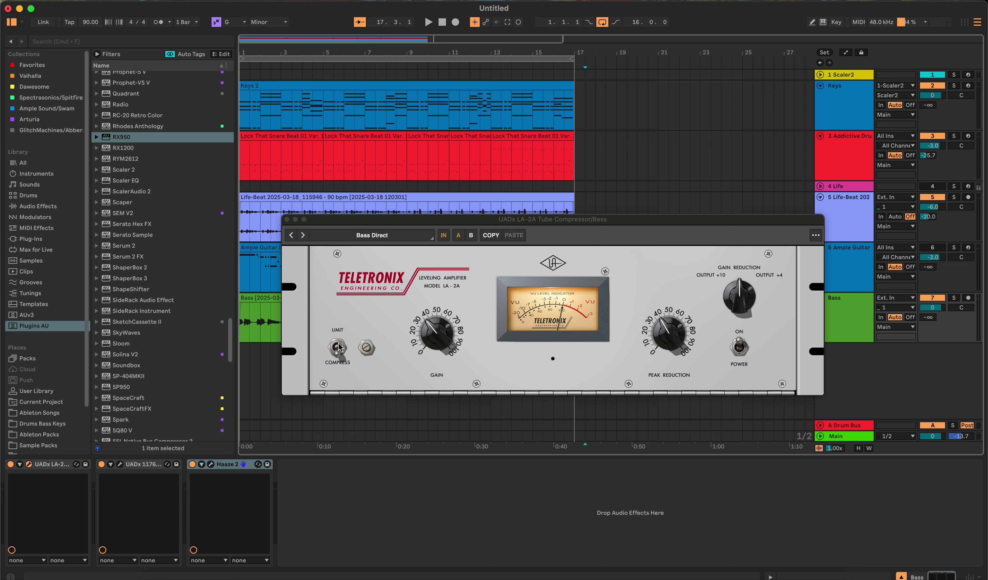
left_click(287, 220)
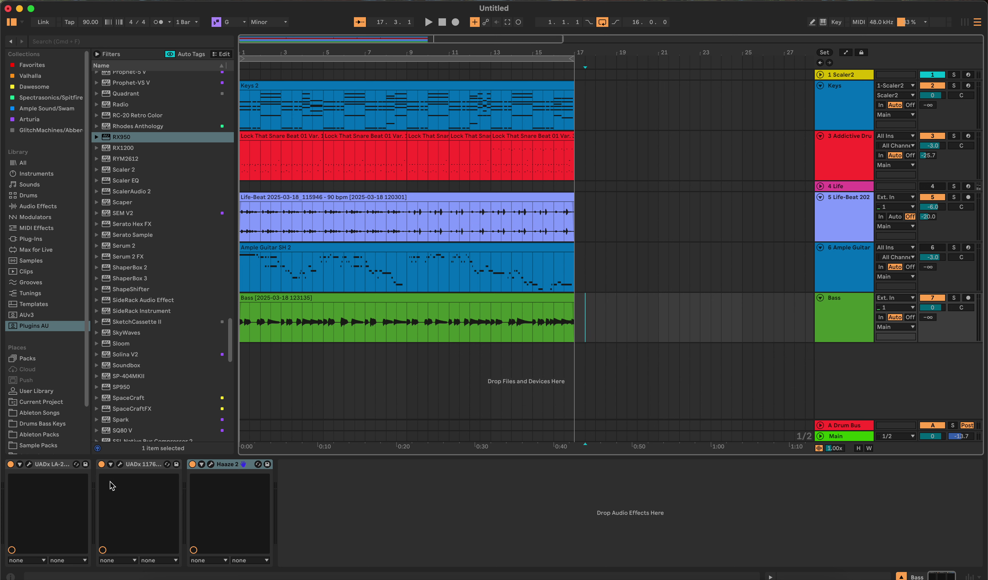
left_click(119, 464)
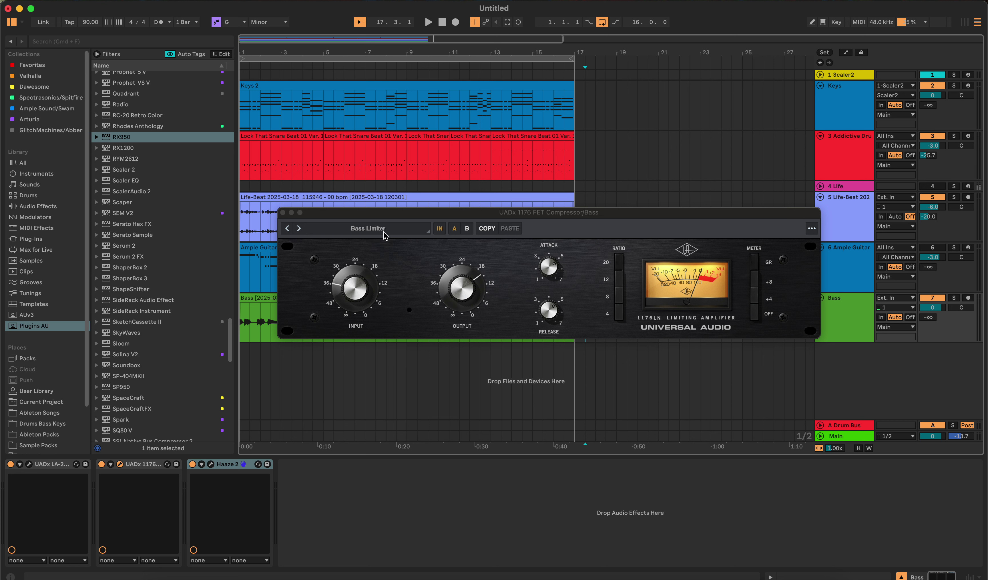
left_click(283, 212)
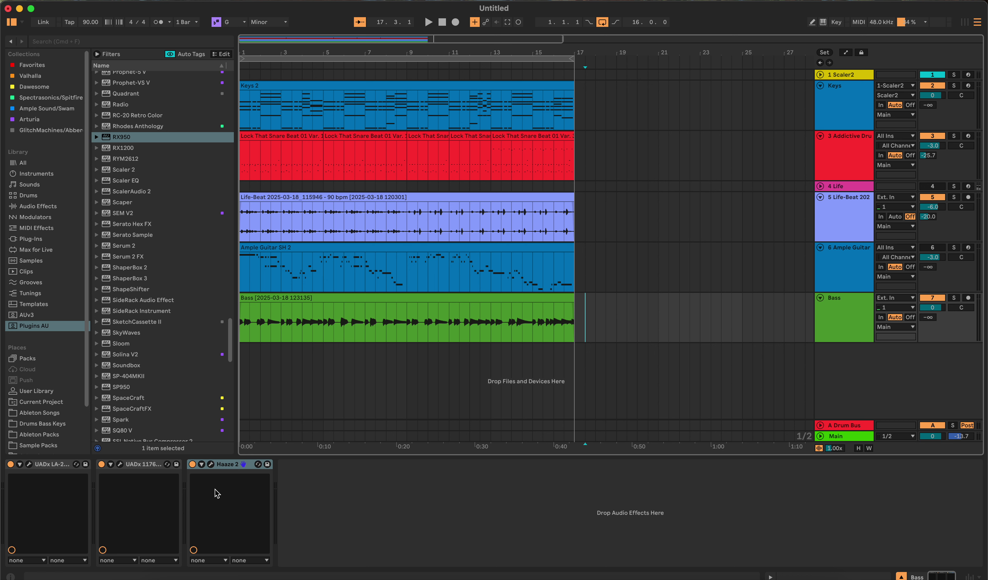
left_click(211, 464)
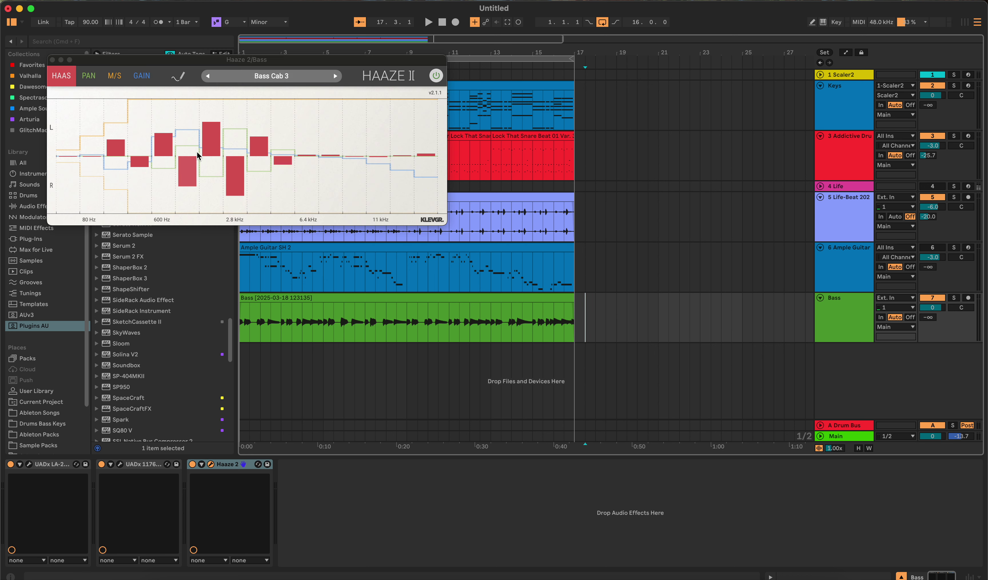
left_click(52, 60)
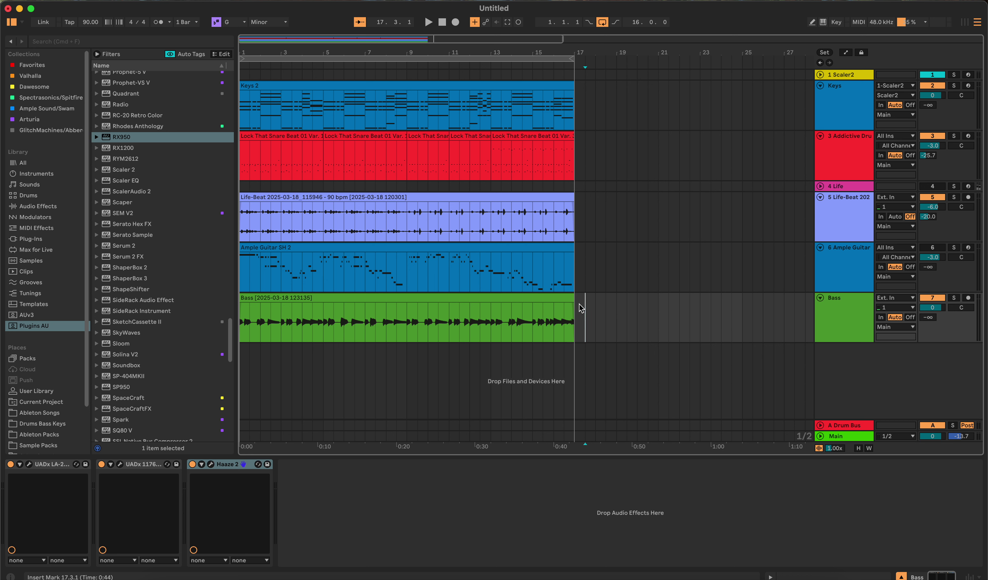
- Inspect the Ample Guitar SH instrument and the Haaze 2 effect on the Ample Guitar track, closing each plug-in
left_click(584, 269)
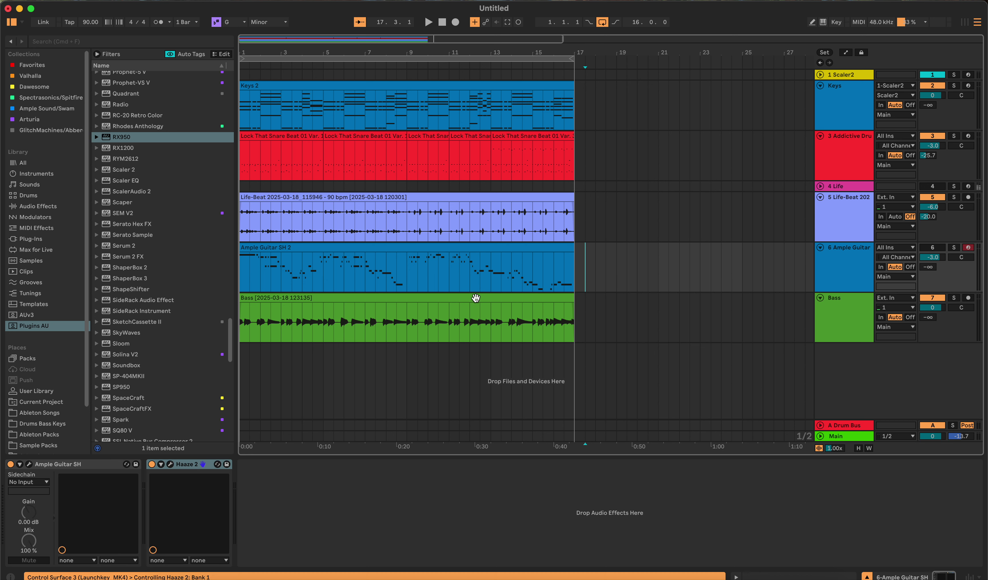
left_click(29, 464)
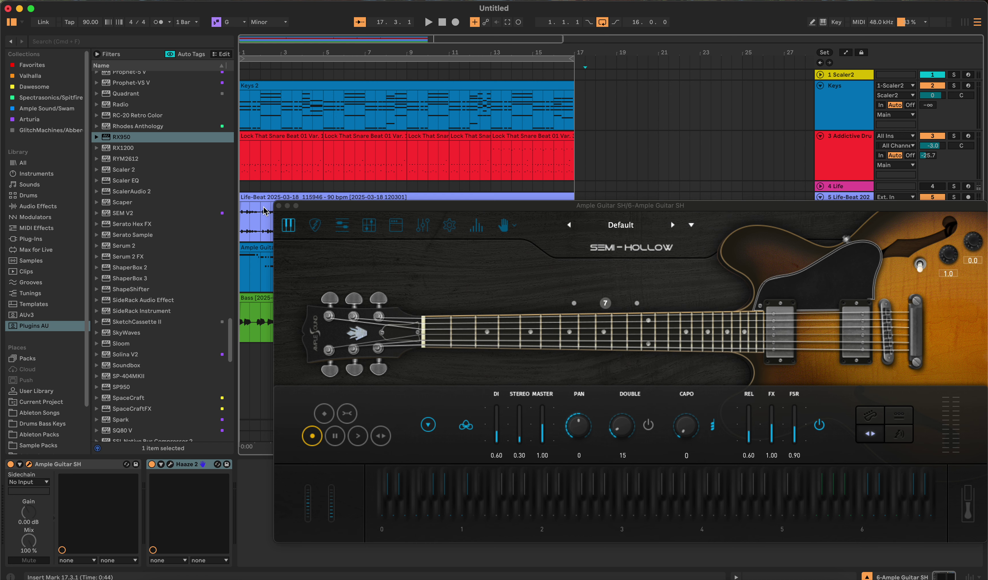
left_click(278, 205)
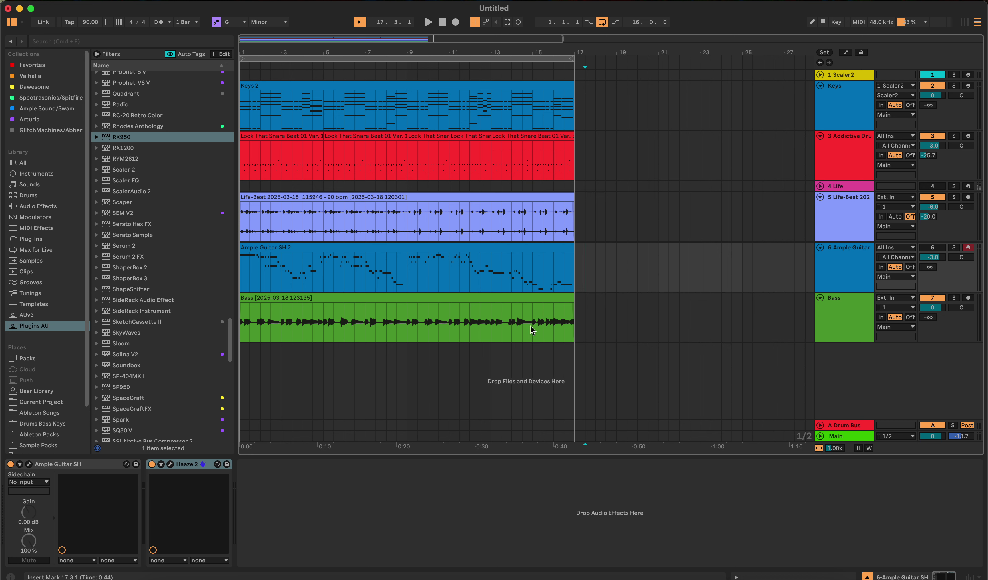
left_click(498, 300)
left_click(170, 464)
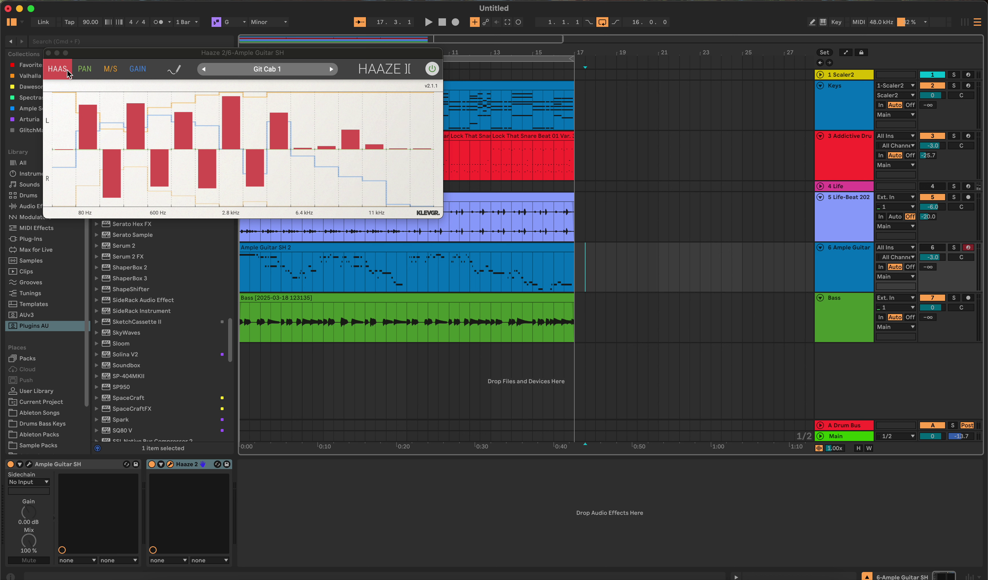
left_click(48, 53)
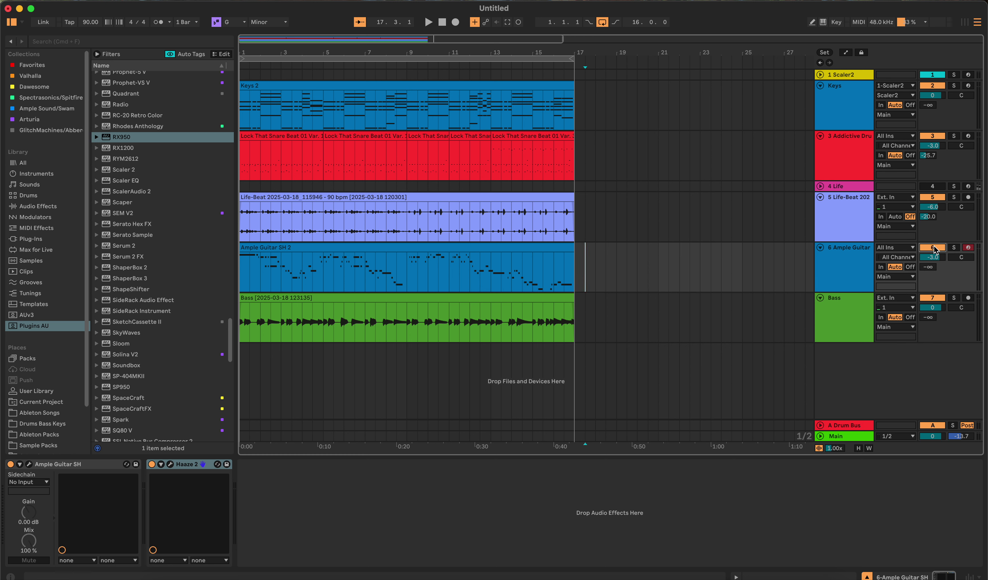
- Unmute the Ample Guitar track and play the full arrangement from bar 1
left_click(443, 23)
left_click(428, 22)
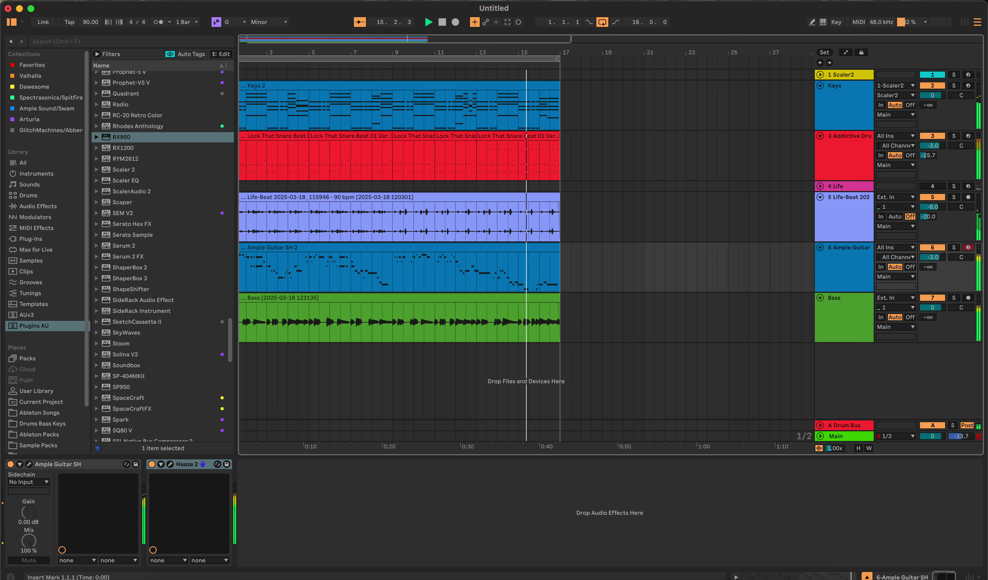
- Try ending the last drum clip at 16.3.1, stop playback, and restore the clip's end to 17.1.1
left_click_drag(543, 138, 535, 138)
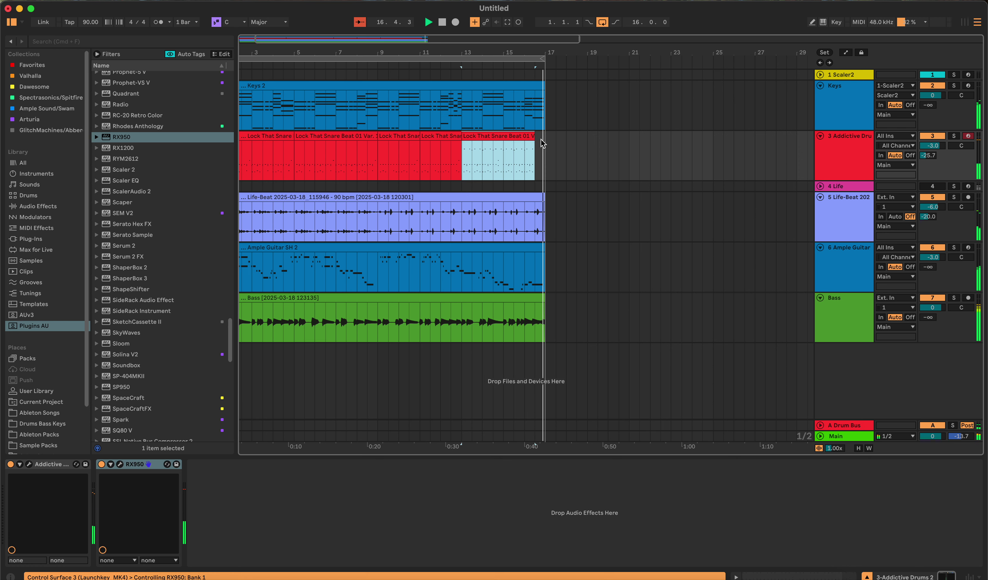
left_click(441, 22)
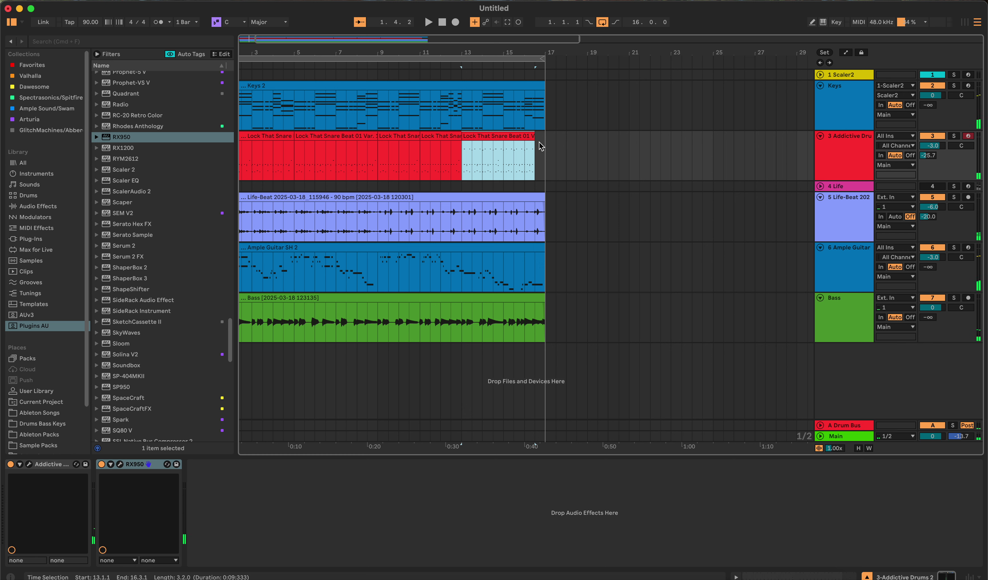
left_click_drag(535, 137, 541, 137)
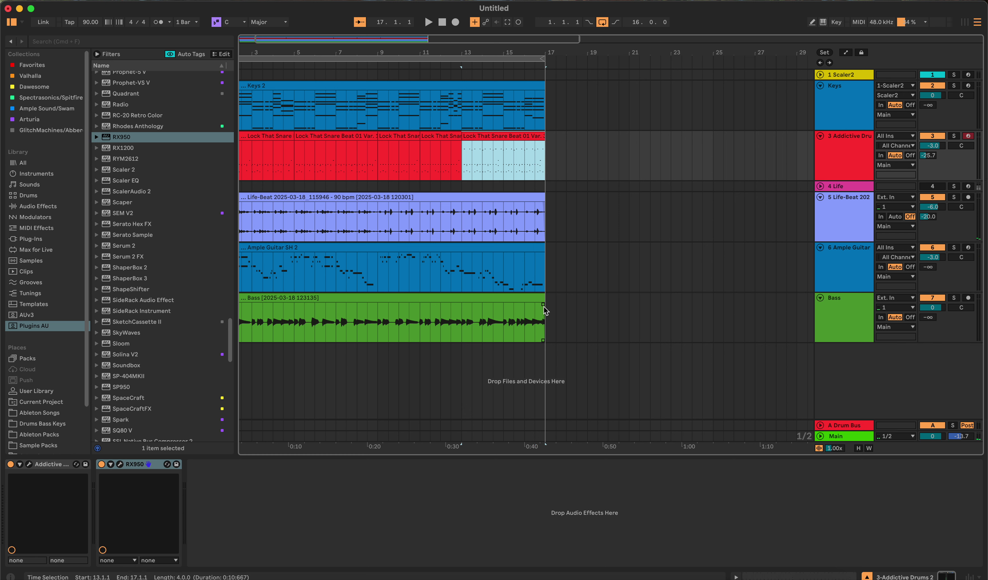
- Show the Drum Bus devices and turn off Keep Latency for the Ample Guitar and Bass tracks in the mixer
left_click(566, 319)
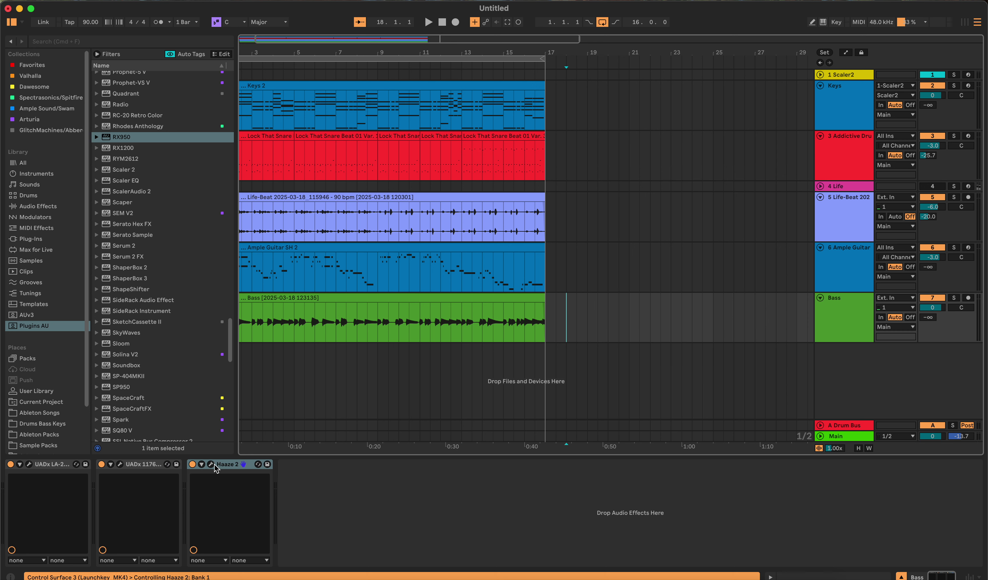
left_click(587, 425)
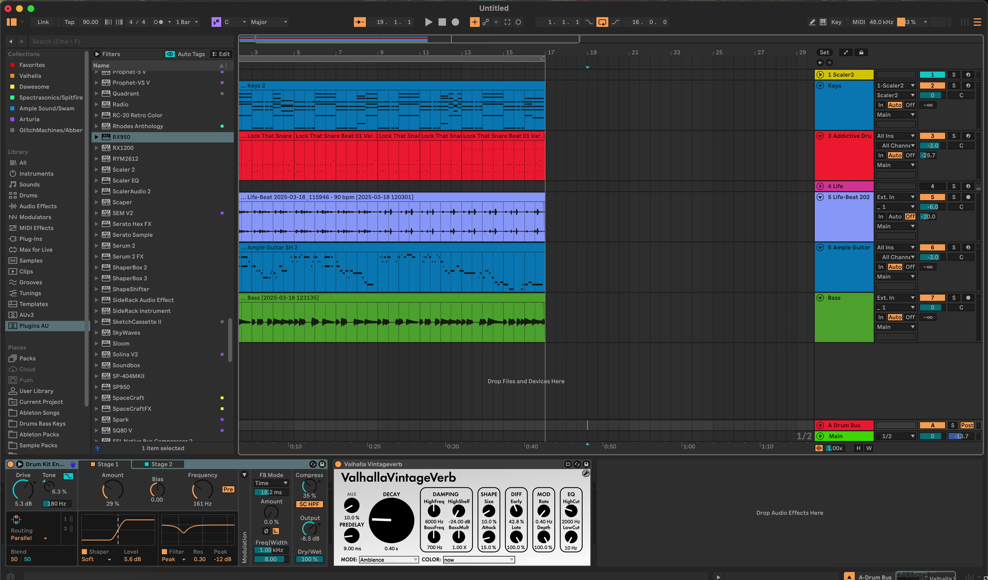
left_click(974, 576)
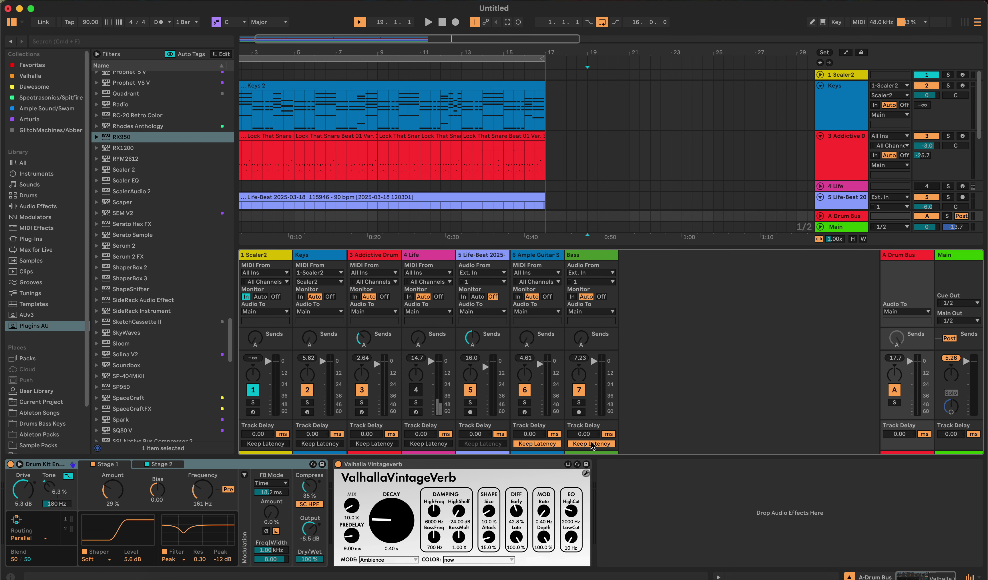
left_click(553, 443)
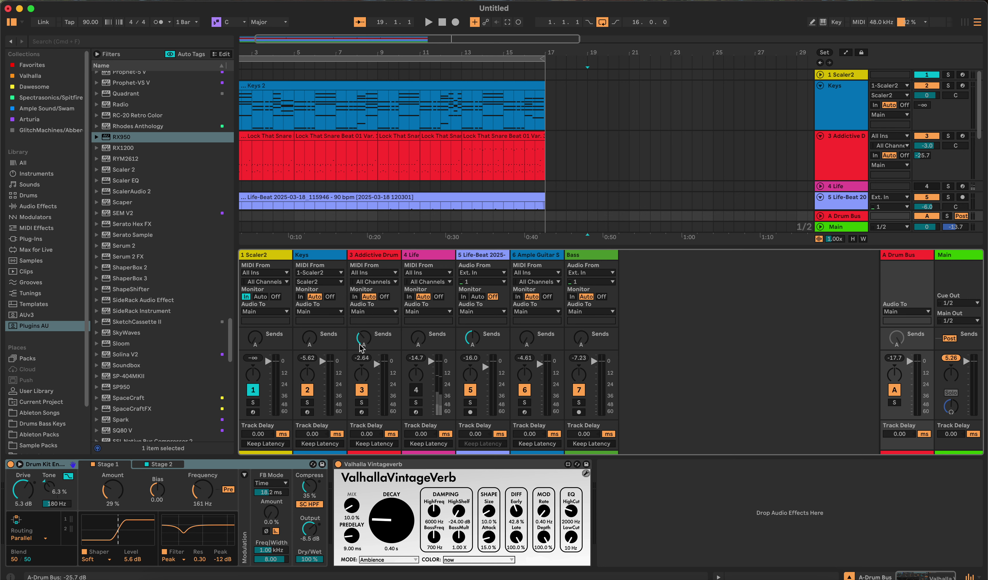
left_click(969, 576)
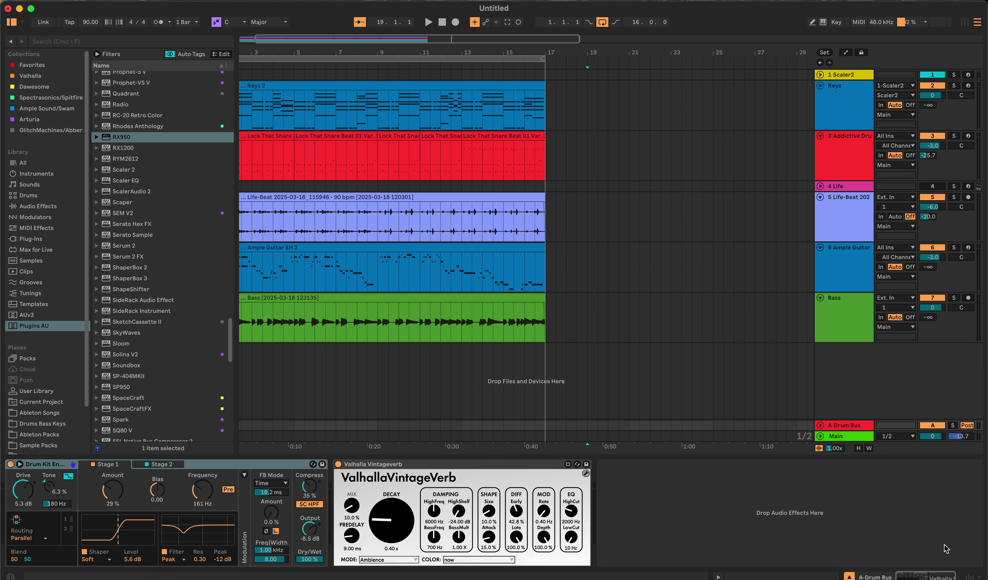
- Trim the last drum clip to end at 16.4.1 and play the opening of the arrangement
scroll(541, 128, "up", 10)
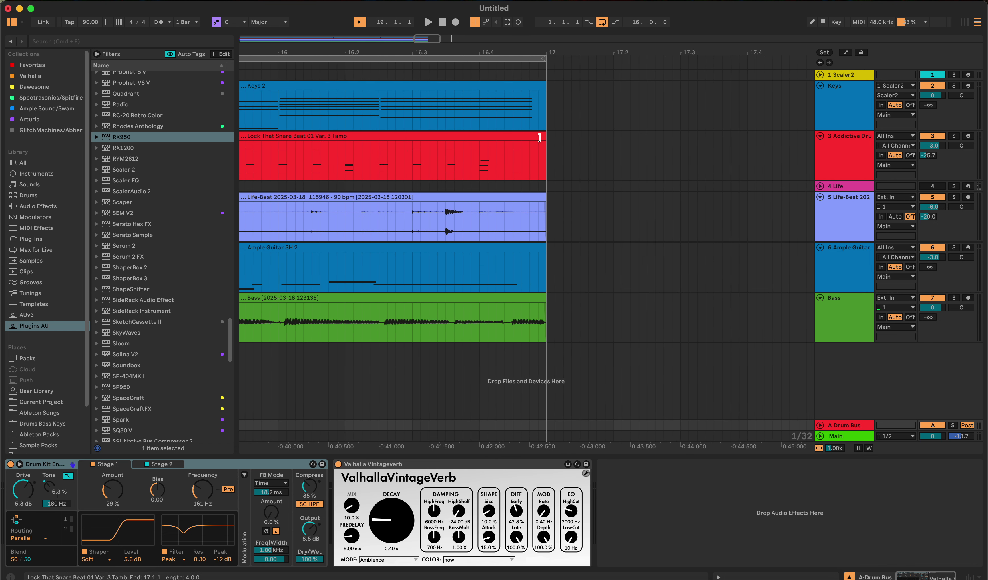
left_click_drag(538, 137, 482, 140)
left_click(373, 67)
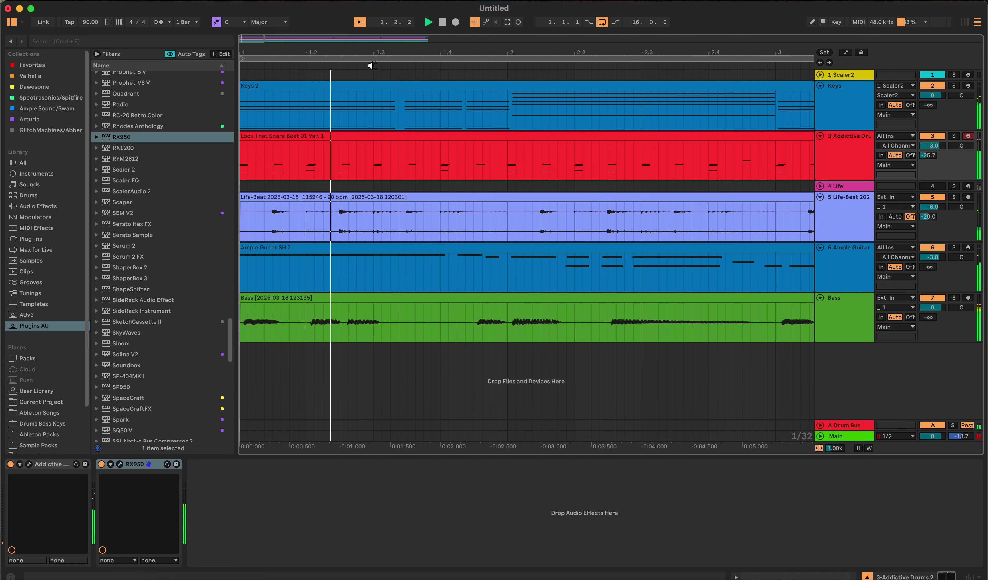
scroll(570, 215, "down", 10)
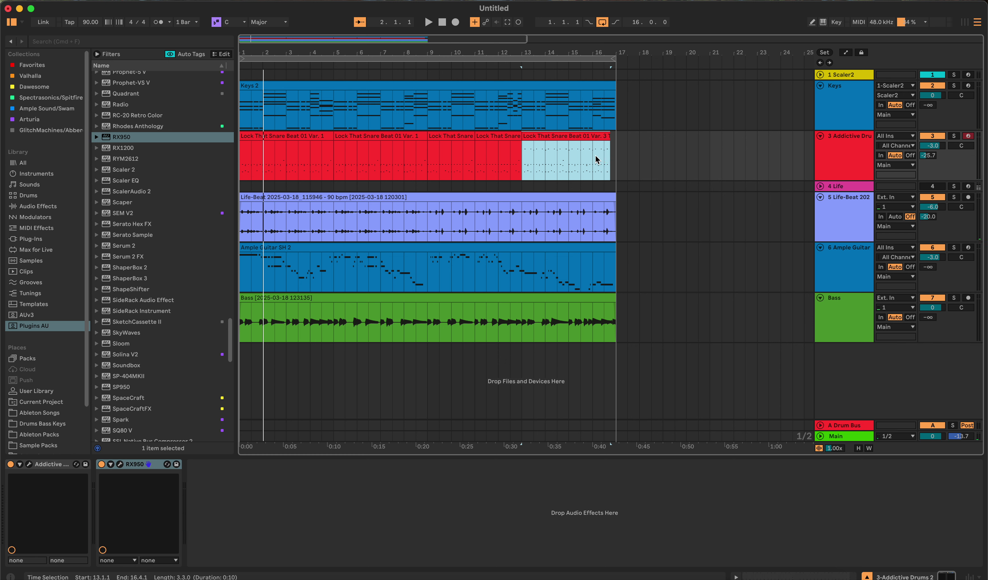
left_click(651, 165)
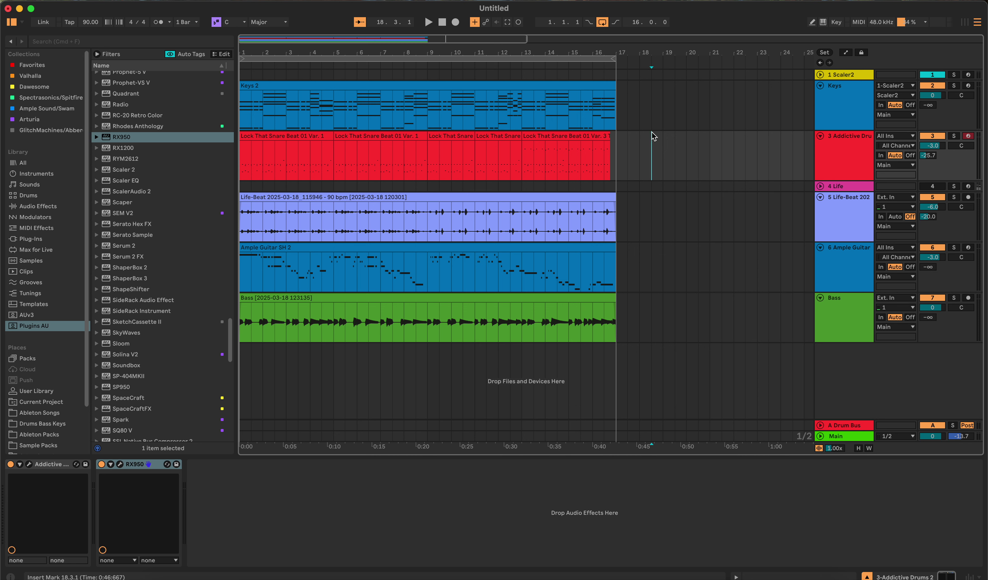
- Inspect the LTL Silver Bullet mk2 and Haaze 2 plug-ins on the Main track, closing each one
left_click(639, 435)
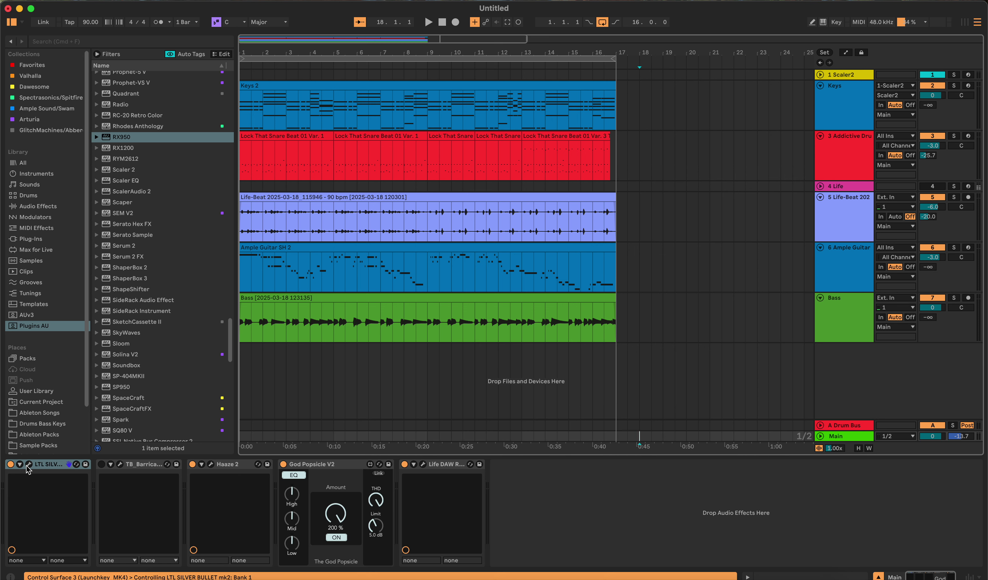
left_click(29, 464)
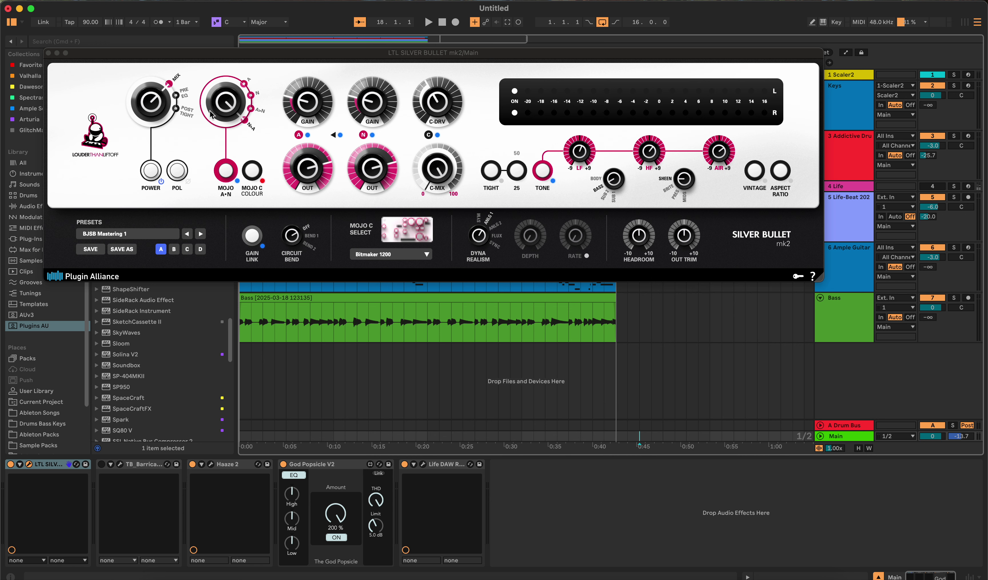
left_click(48, 53)
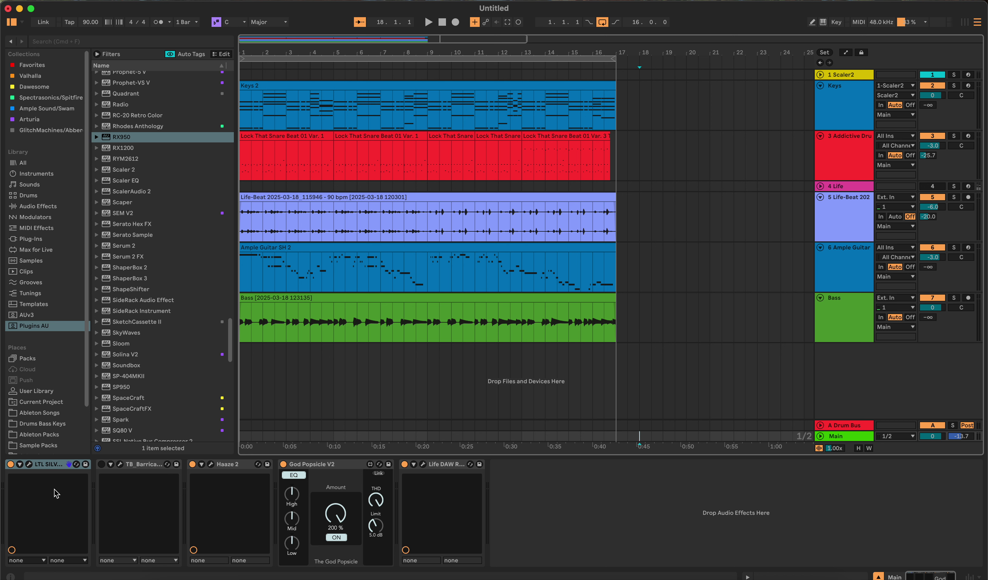
left_click(211, 464)
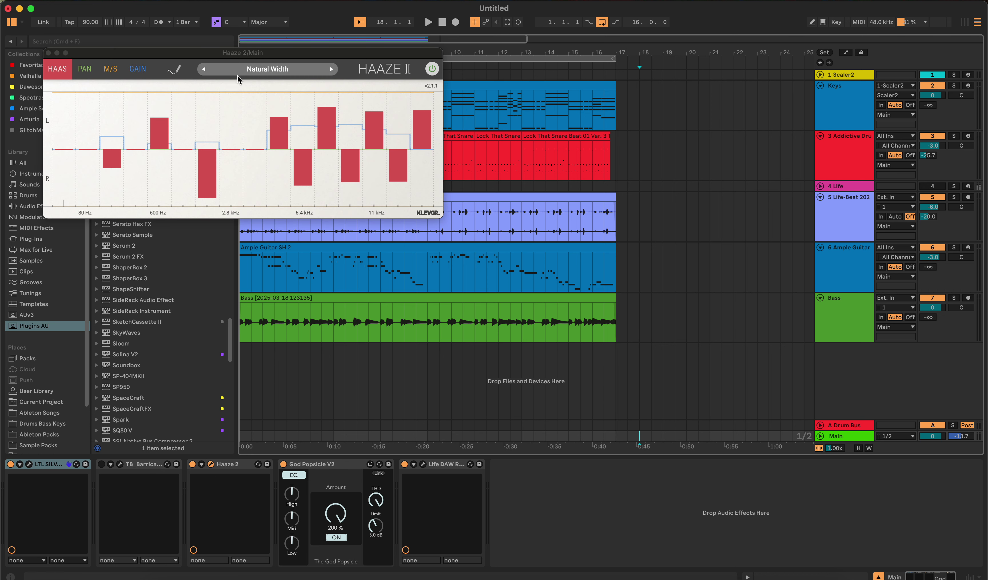
left_click(48, 53)
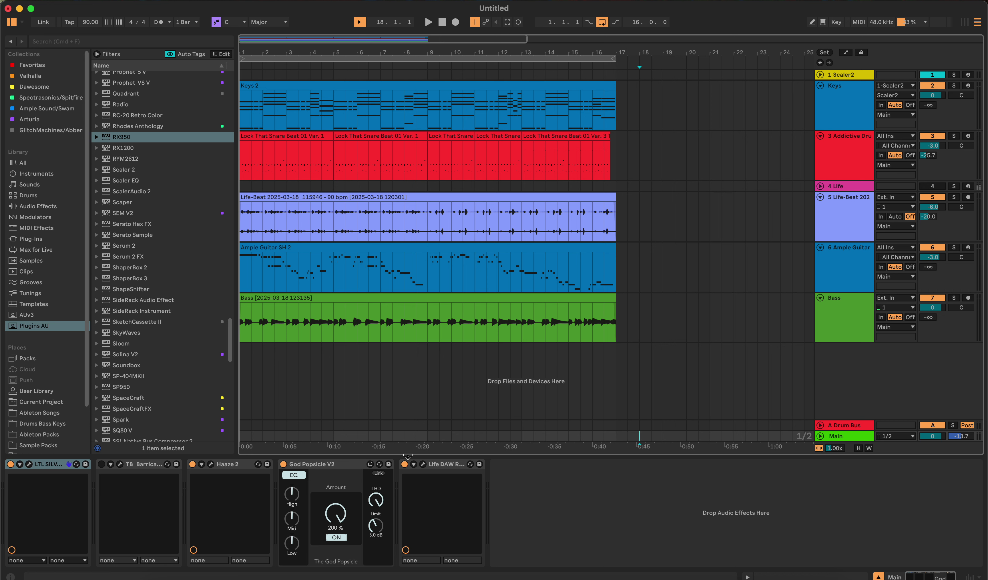
- Open Life DAW Recorder on the Main track, play part of the arrangement through it, stop, and close the plug-in
left_click(422, 464)
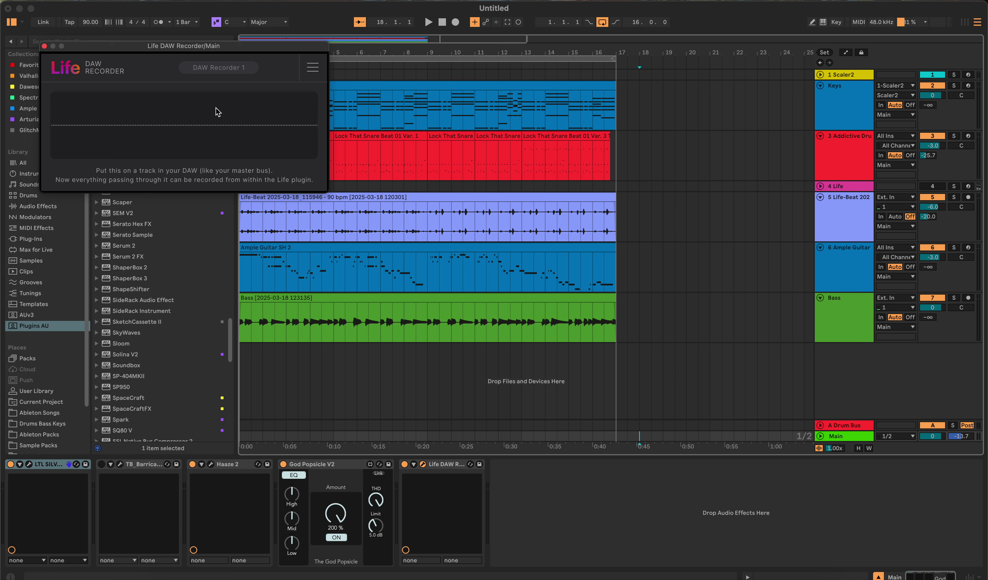
left_click(338, 67)
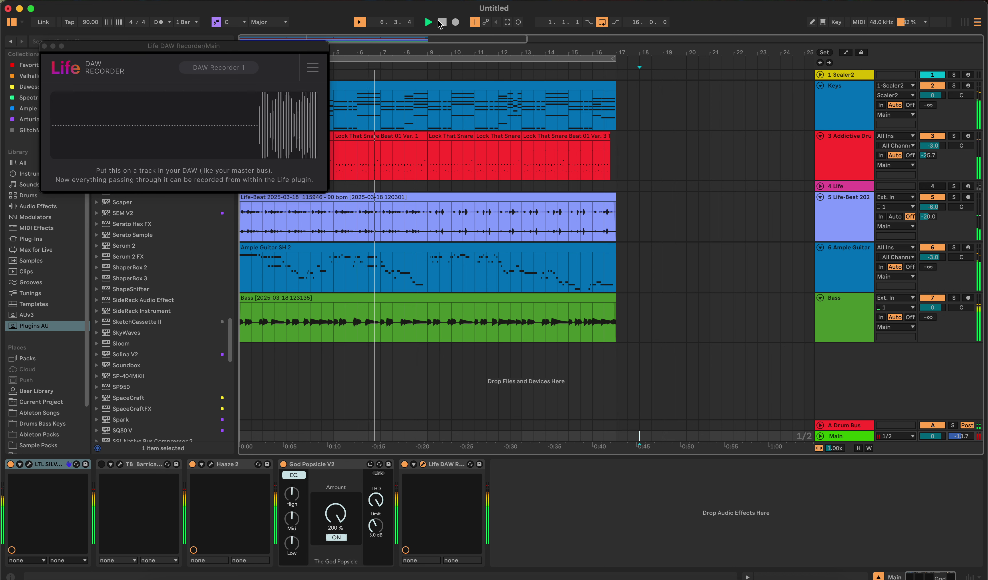
key("space")
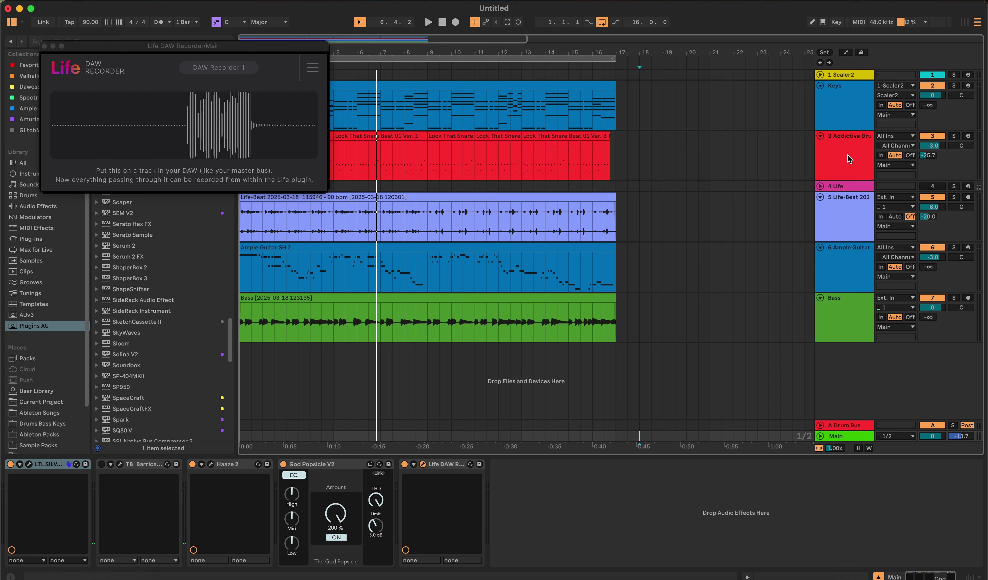
left_click(43, 46)
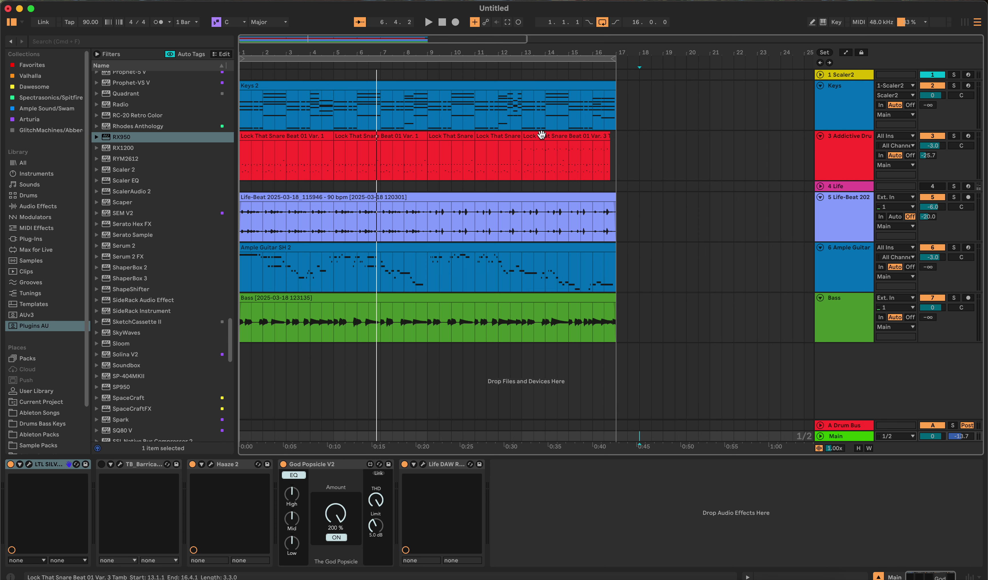
- View the track levels in Session View and return to the arrangement
left_click(963, 24)
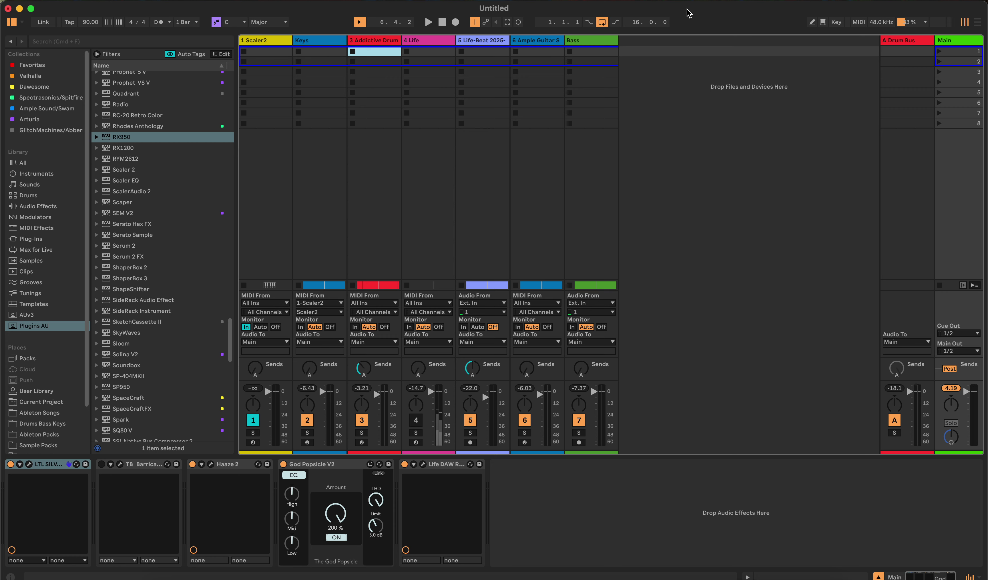
left_click(977, 22)
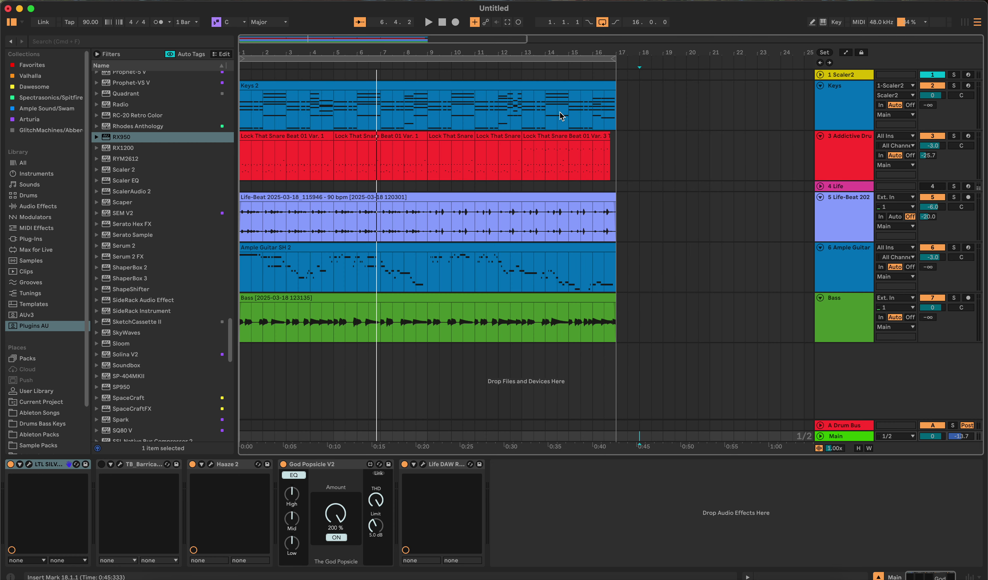